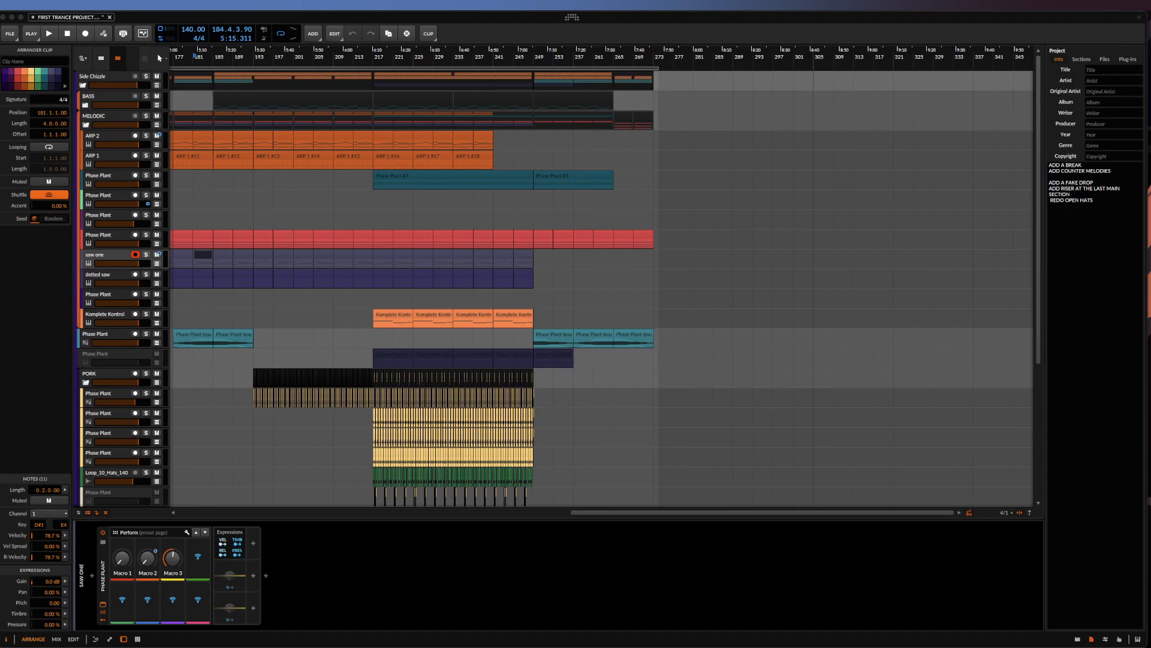
Select the saw one clip at bar 153 and start playback from there
{"action": "scroll", "coordinate": [384, 400], "scroll_direction": "left", "scroll_amount": 8}
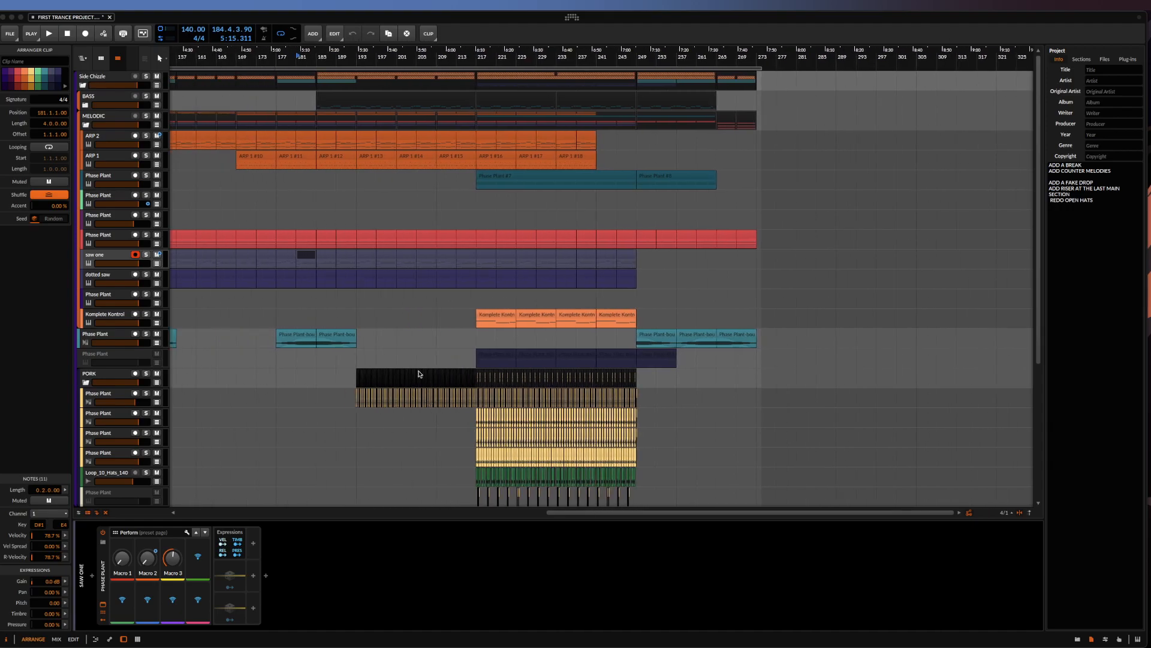
{"action": "scroll", "coordinate": [412, 324], "scroll_direction": "left", "scroll_amount": 2}
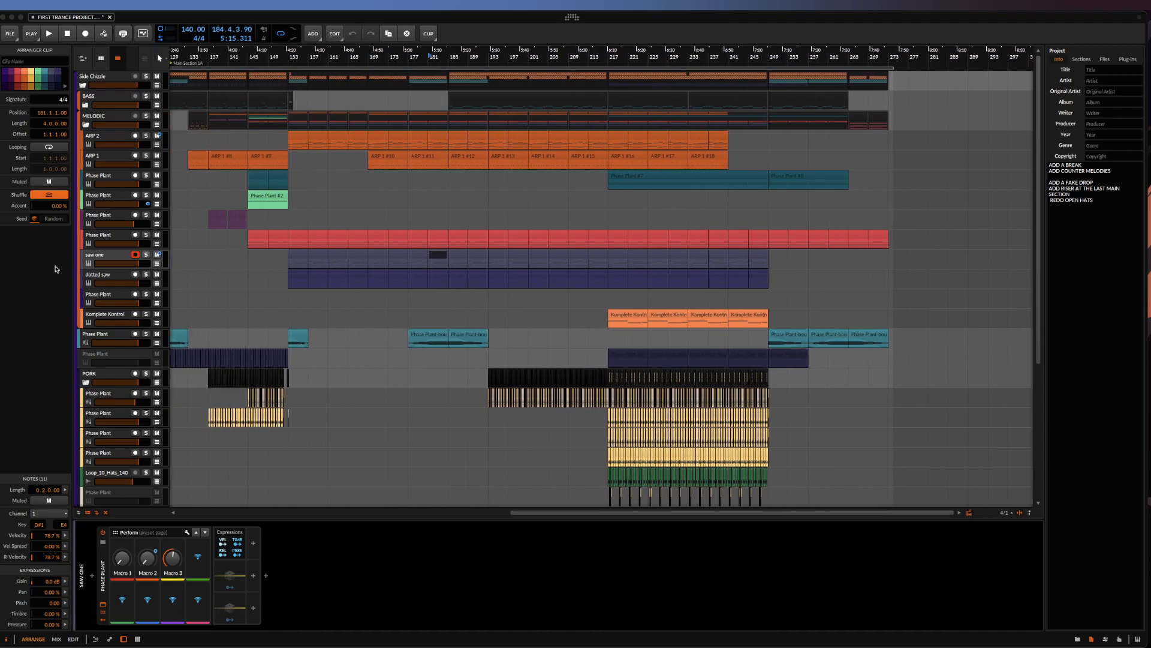
{"action": "left_click", "coordinate": [301, 257]}
{"action": "key", "text": "space"}
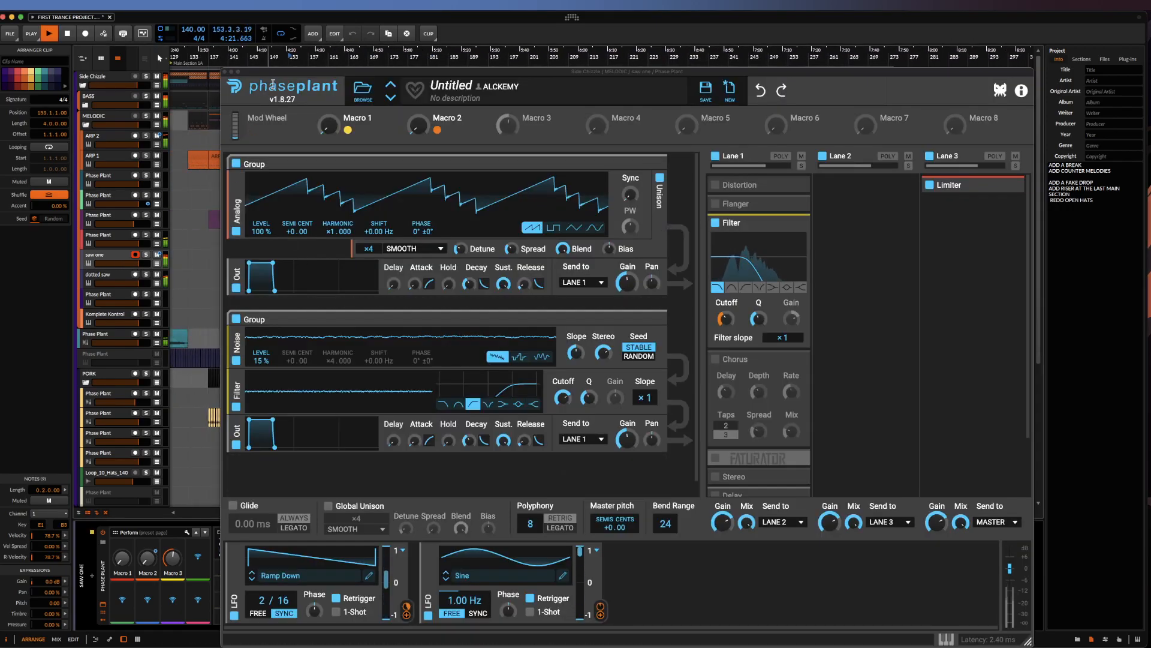
View the saw one track's Phase Plant window during playback, reposition it over the arrangement and close it
{"action": "left_click_drag", "start_coordinate": [270, 74], "coordinate": [45, 20]}
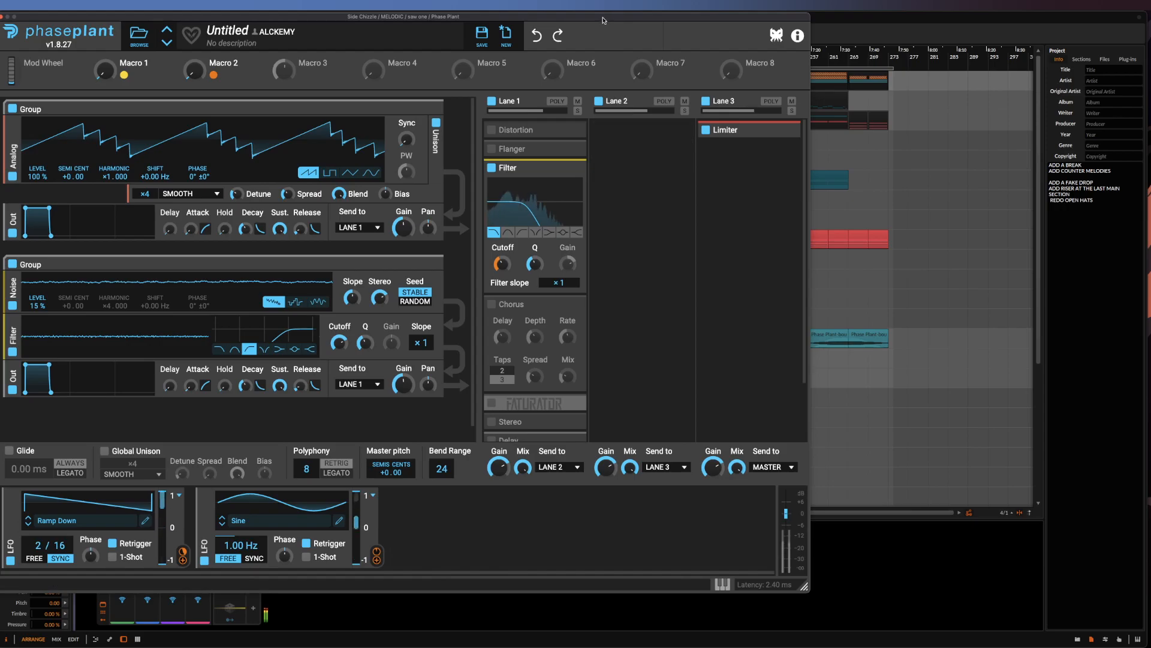
{"action": "left_click_drag", "start_coordinate": [603, 21], "coordinate": [623, 196]}
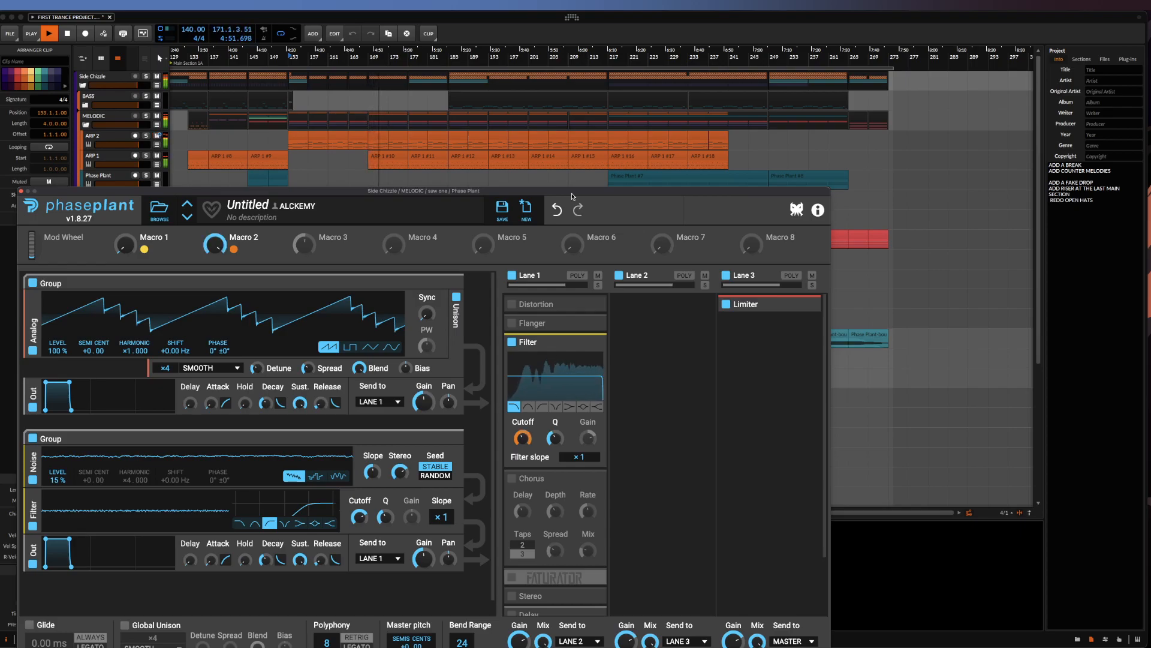
{"action": "left_click_drag", "start_coordinate": [569, 197], "coordinate": [581, 68]}
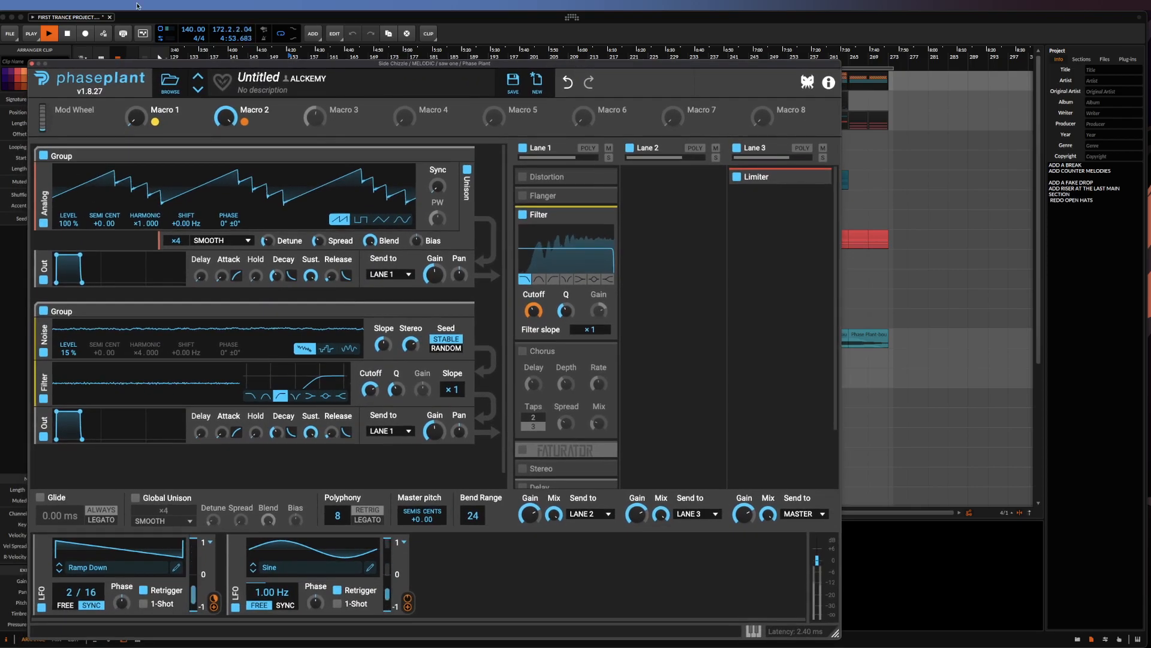
{"action": "left_click", "coordinate": [32, 63]}
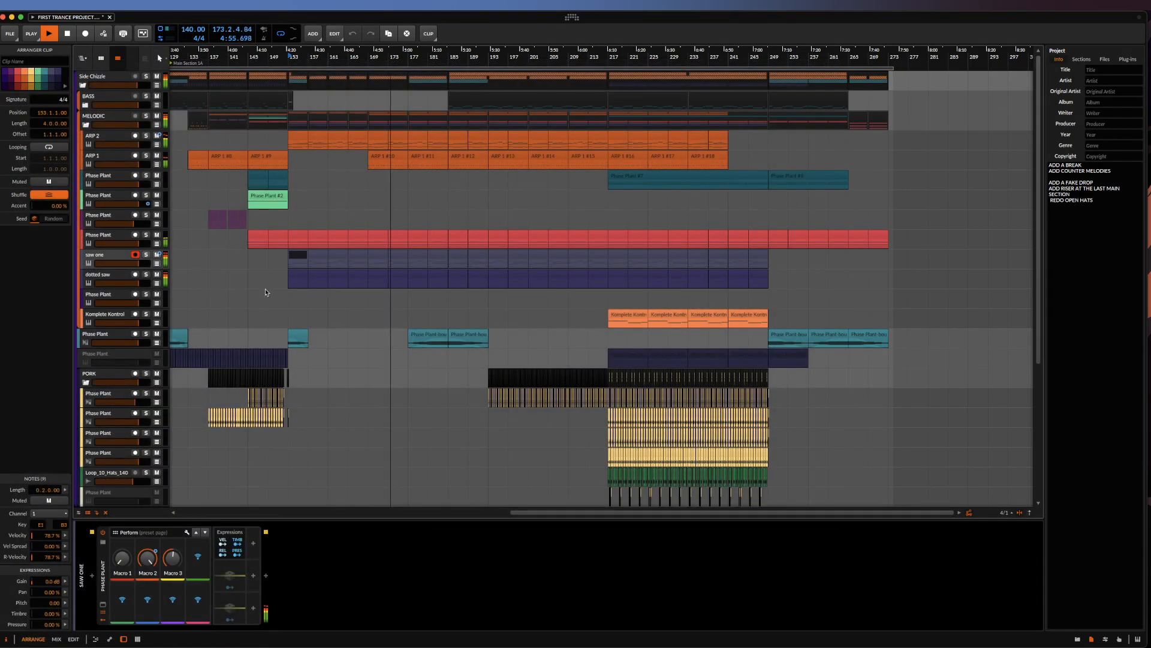
Solo the saw one and dotted saw tracks in turn to hear each alone, and stop playback with the solo cleared
{"action": "left_click", "coordinate": [145, 254]}
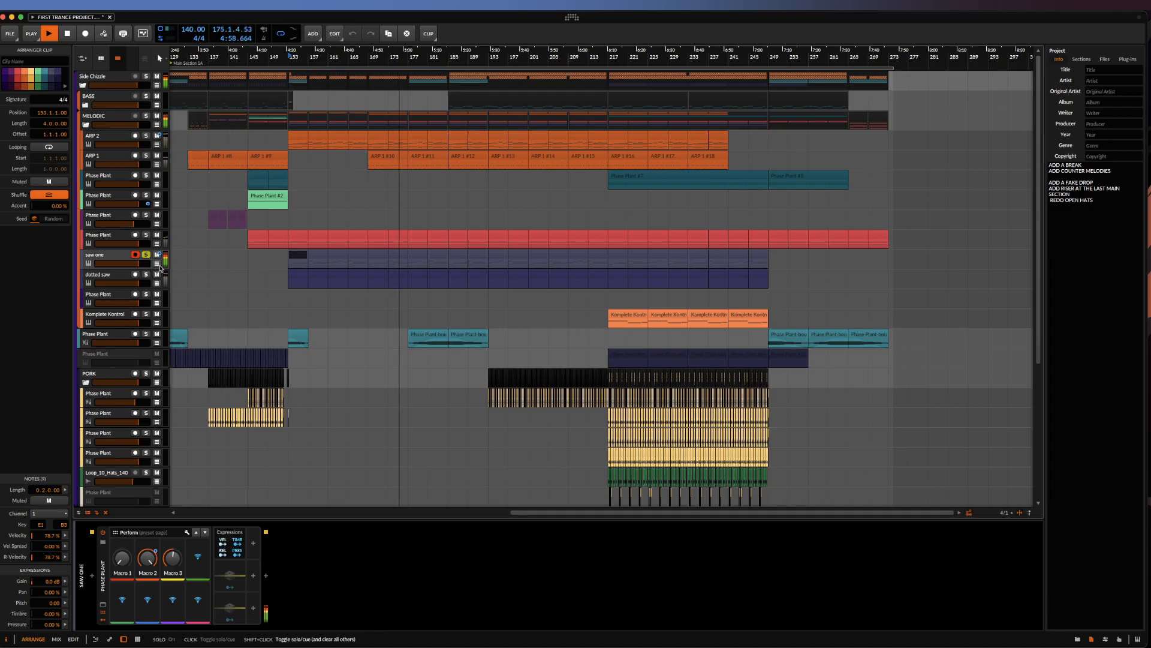
{"action": "left_click", "coordinate": [147, 275], "text": "shift"}
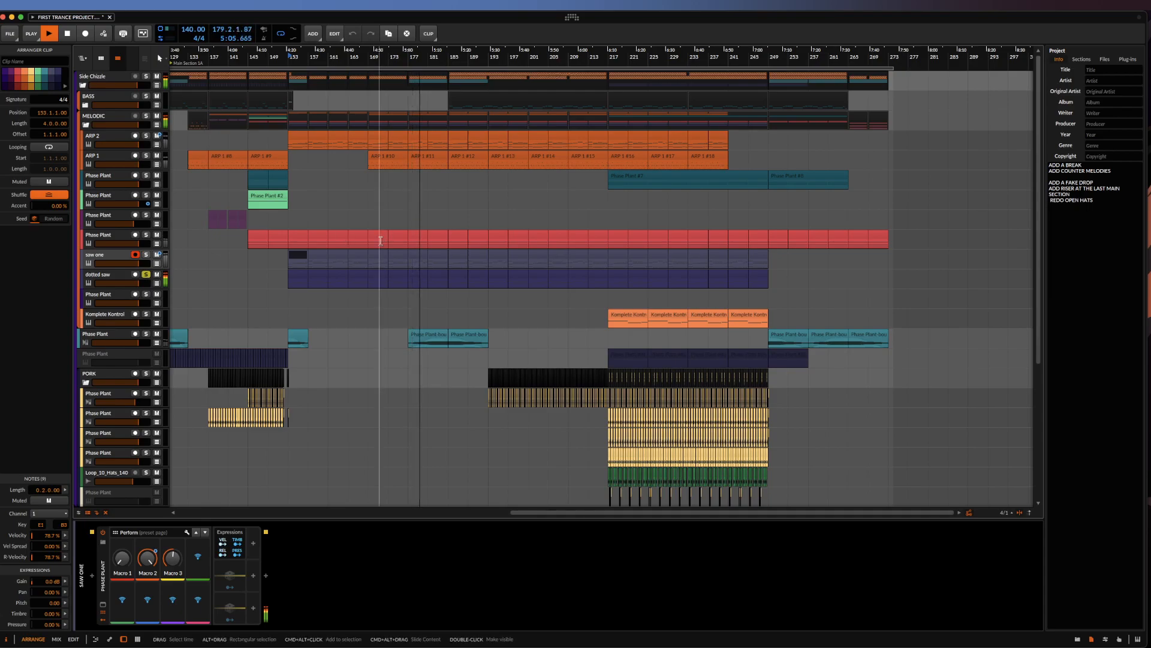
{"action": "left_click", "coordinate": [146, 275]}
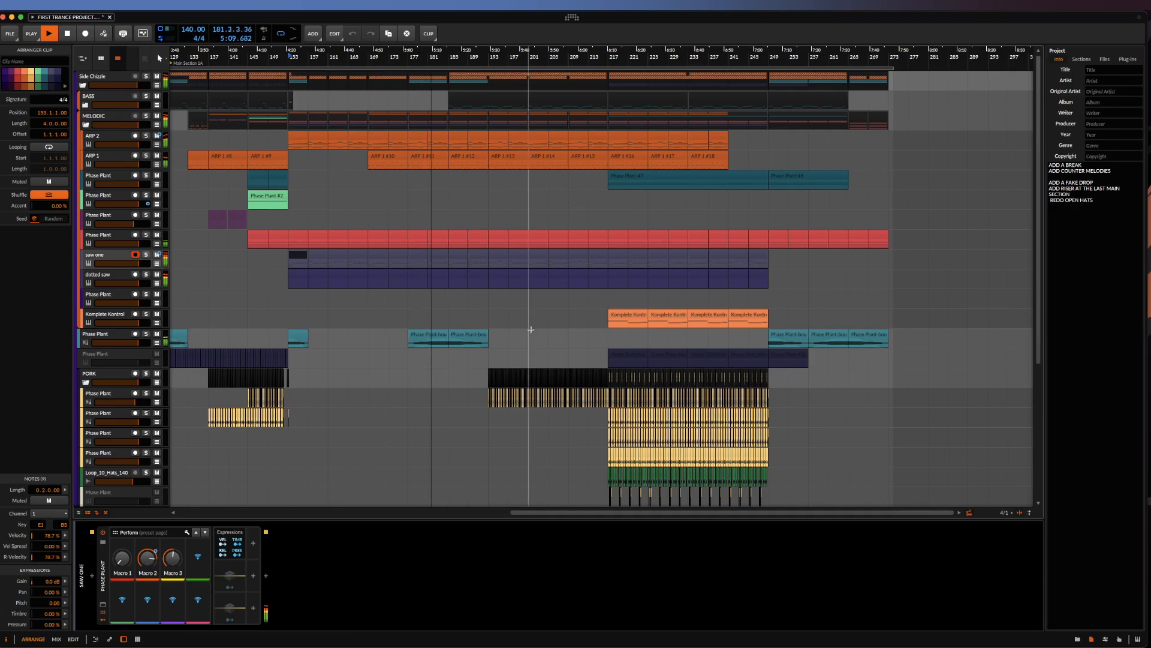
{"action": "scroll", "coordinate": [475, 242], "scroll_direction": "up", "scroll_amount": 5}
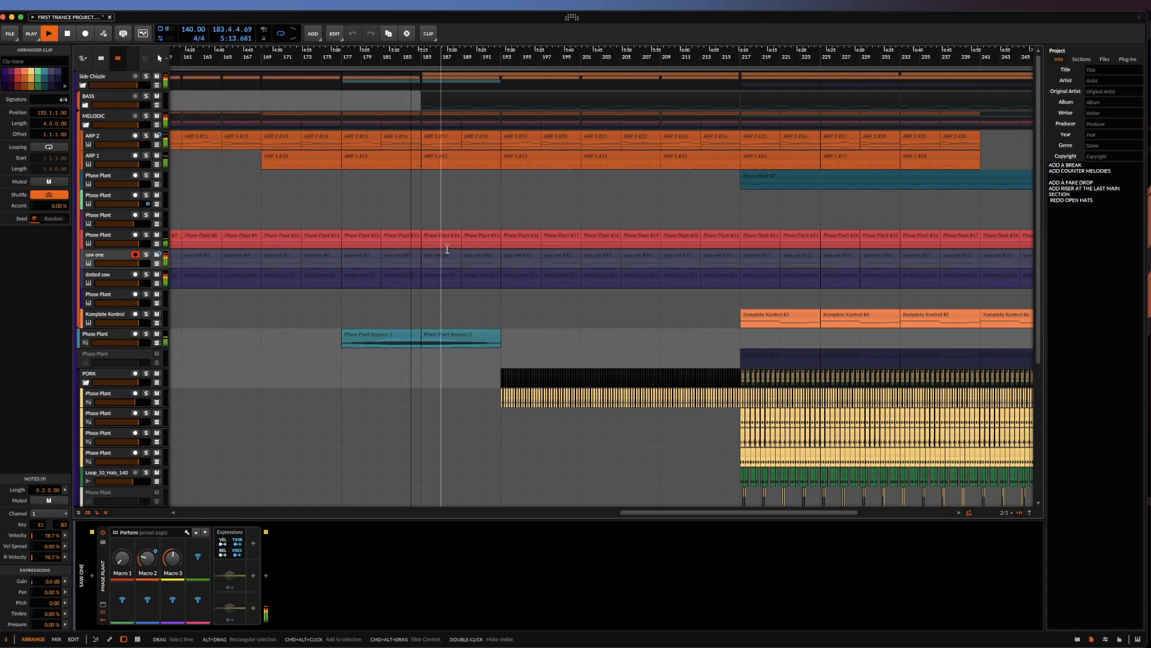
{"action": "key", "text": "space"}
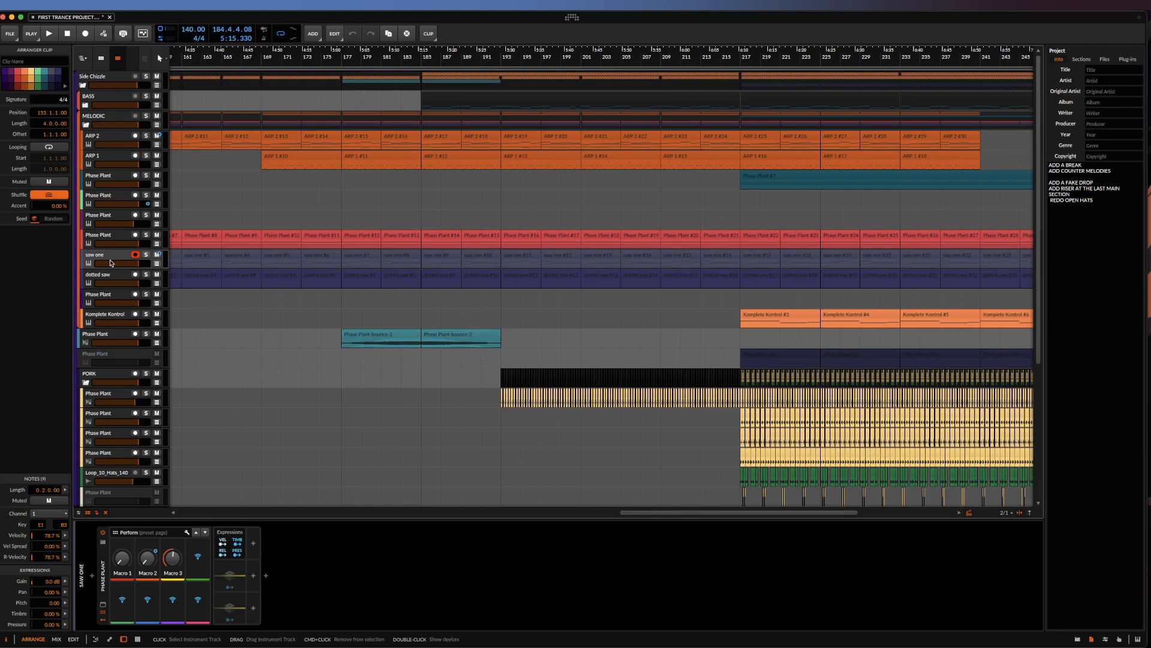
Open the Phase Plant window of the saw one track and move it higher on the screen
{"action": "left_click", "coordinate": [110, 262]}
{"action": "left_click", "coordinate": [118, 276]}
{"action": "left_click", "coordinate": [119, 255]}
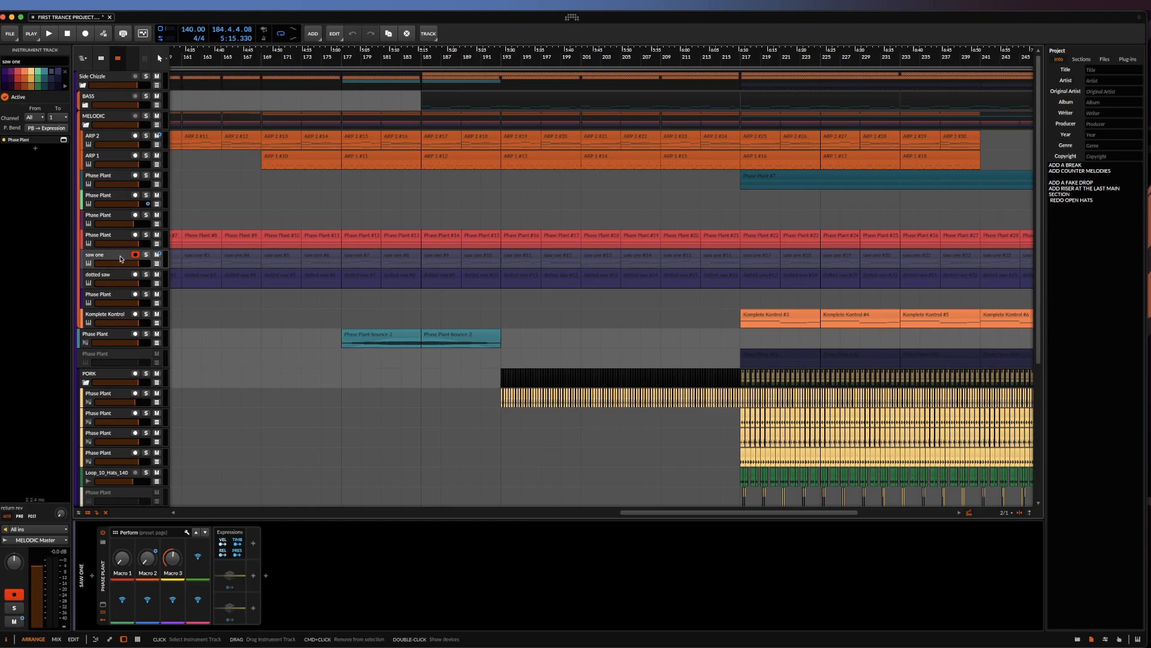
{"action": "left_click", "coordinate": [104, 605]}
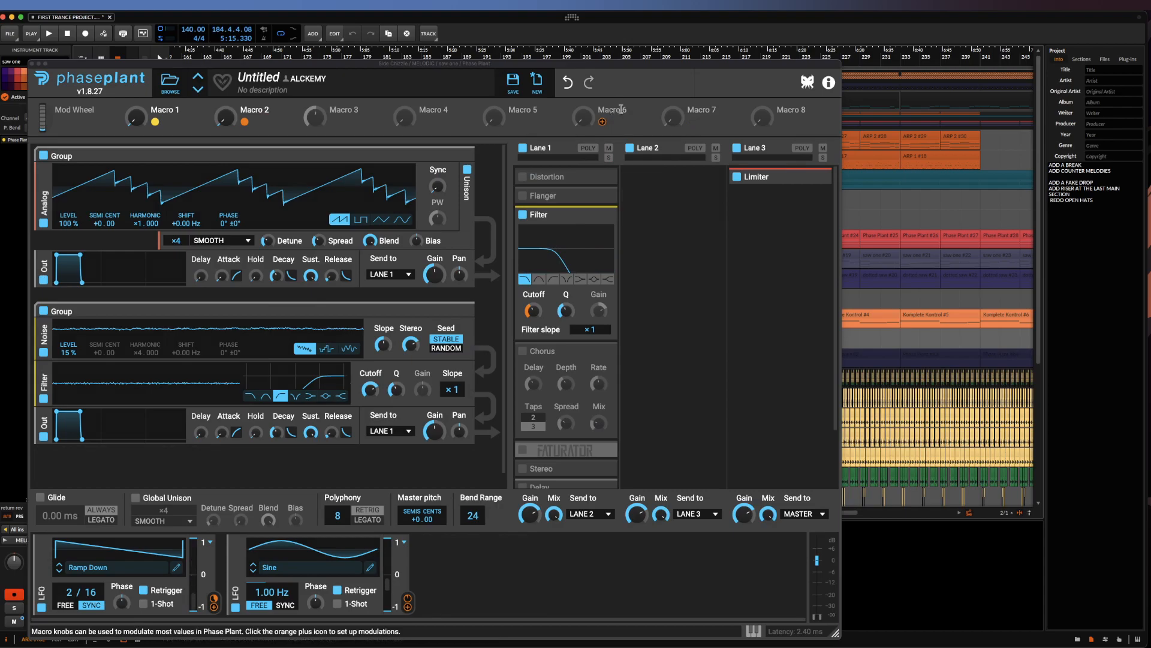
{"action": "left_click_drag", "start_coordinate": [172, 64], "coordinate": [172, 23]}
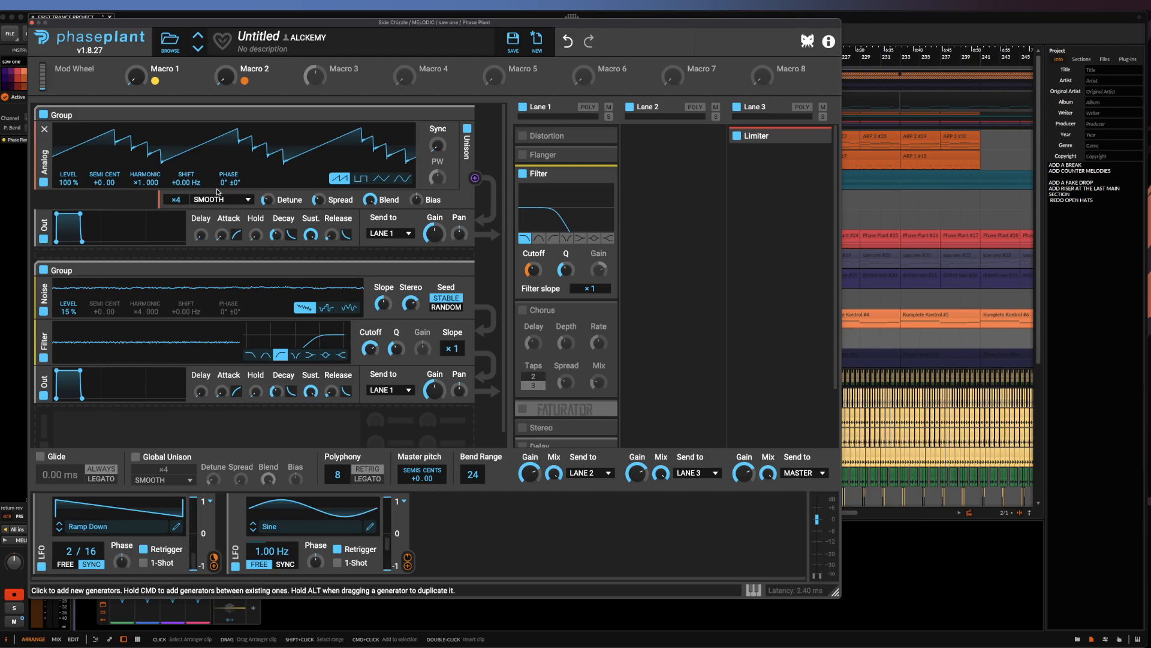
Bypass Lane 1 and inspect how the noise generator modulates the analog oscillator's phase
{"action": "left_click", "coordinate": [523, 107]}
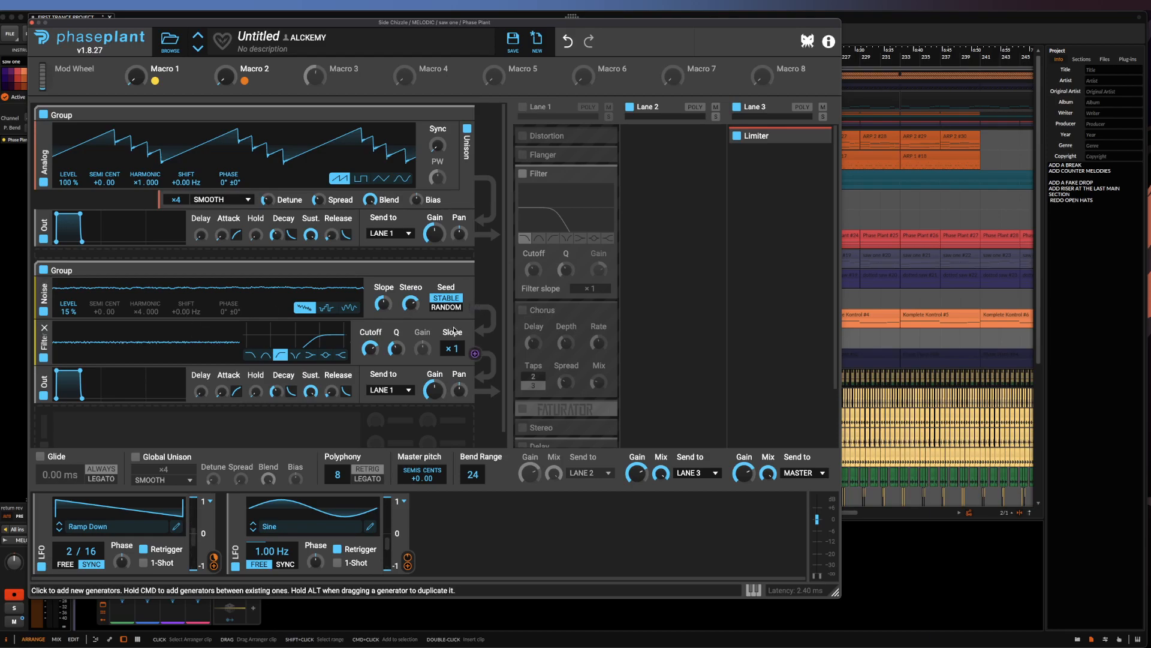
{"action": "left_click", "coordinate": [475, 307]}
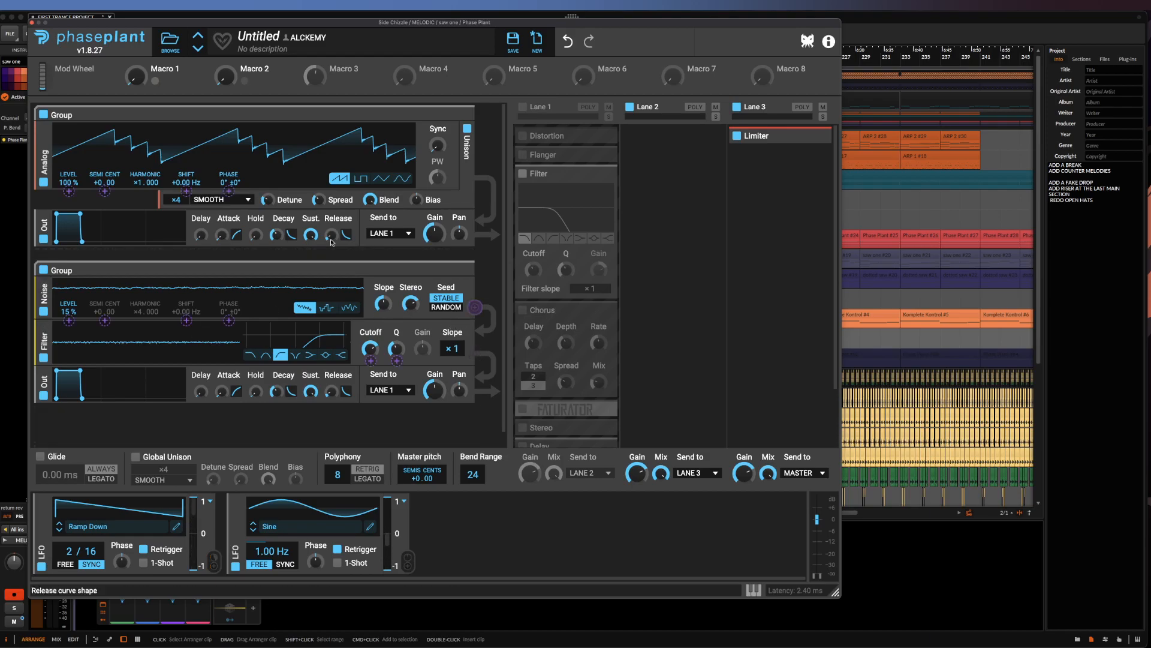
{"action": "left_click", "coordinate": [229, 192]}
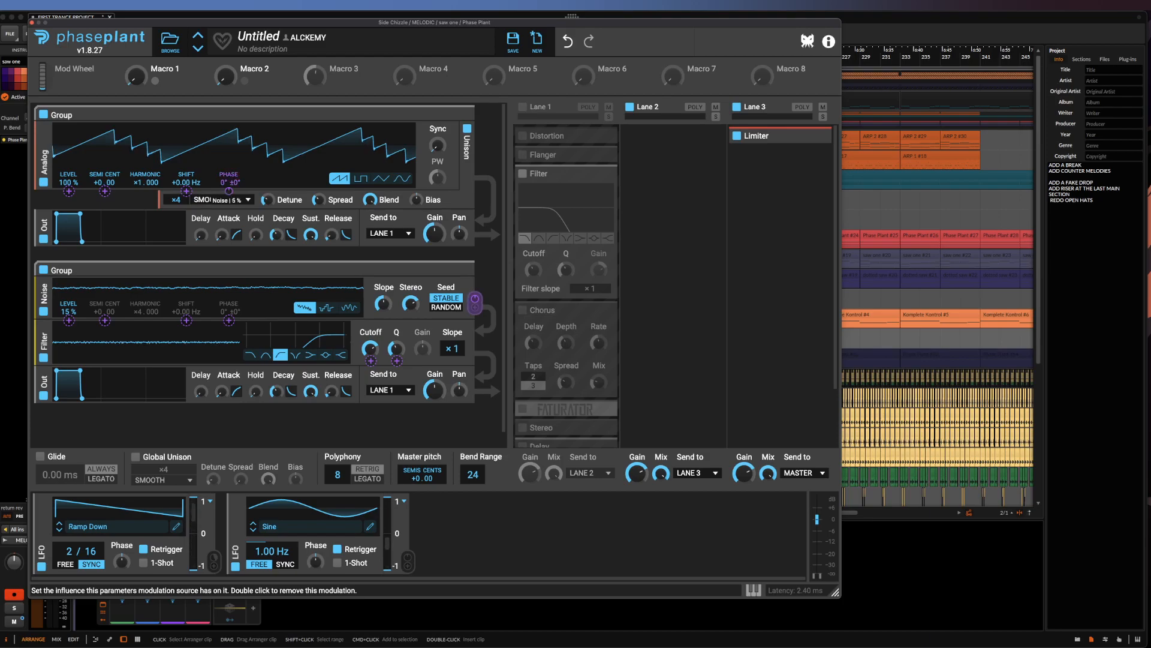
{"action": "left_click_drag", "start_coordinate": [228, 191], "coordinate": [228, 191]}
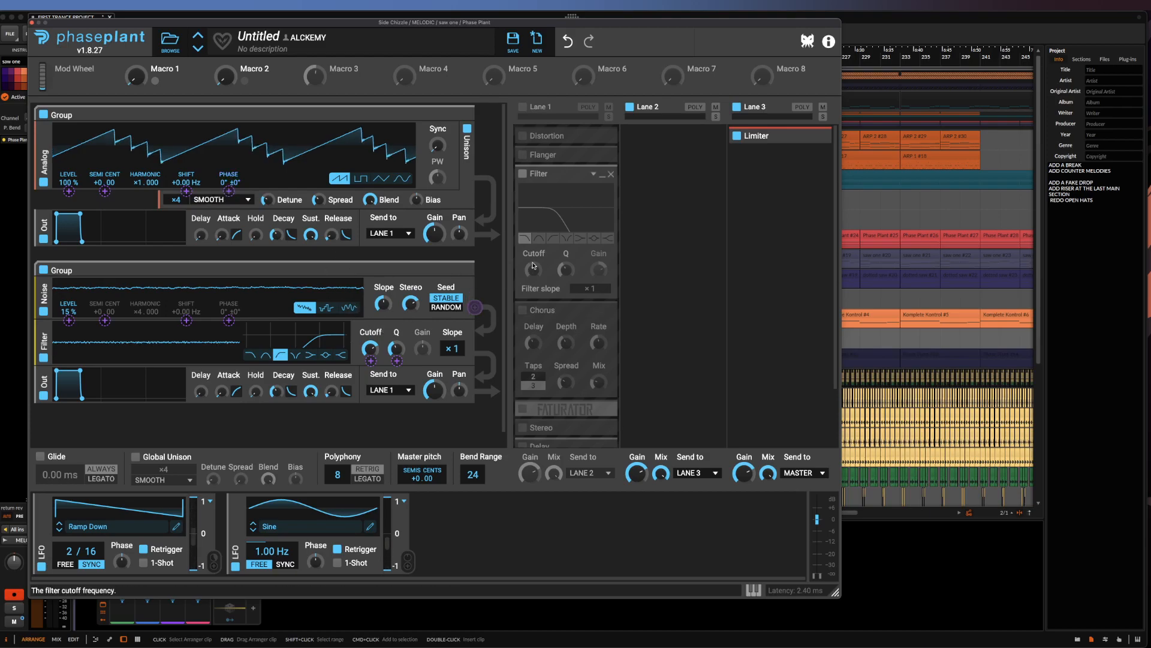
Enable Lane 1 again and raise Macro 2 to its maximum to open the filter cutoff
{"action": "left_click", "coordinate": [527, 110]}
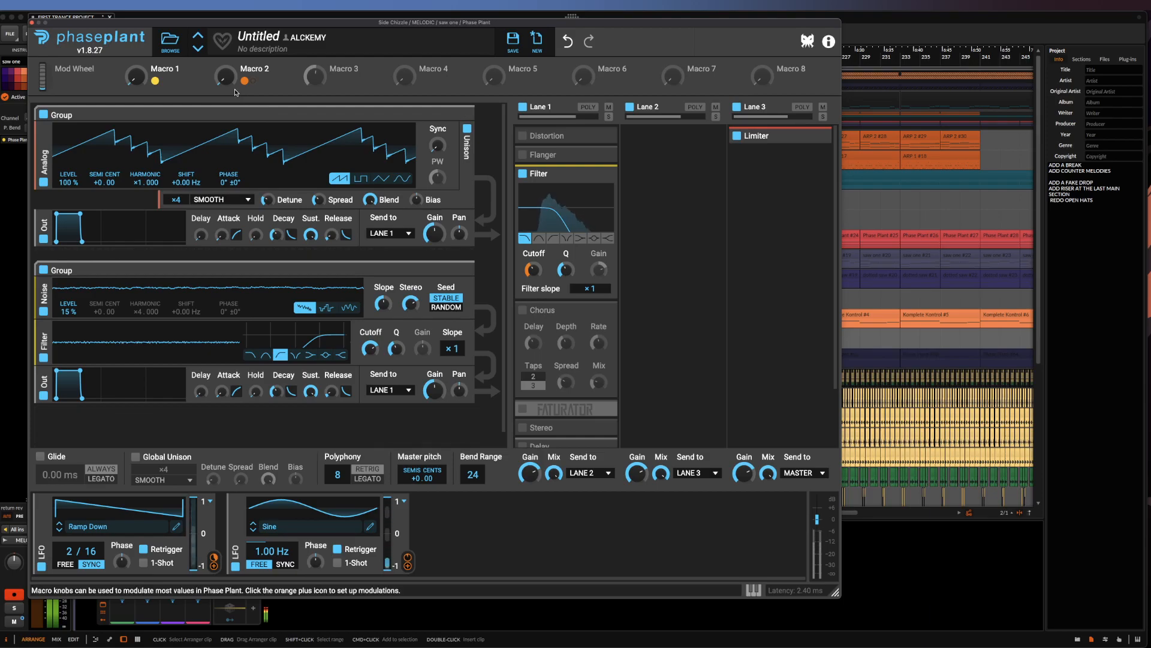
{"action": "left_click_drag", "start_coordinate": [227, 81], "coordinate": [228, 18]}
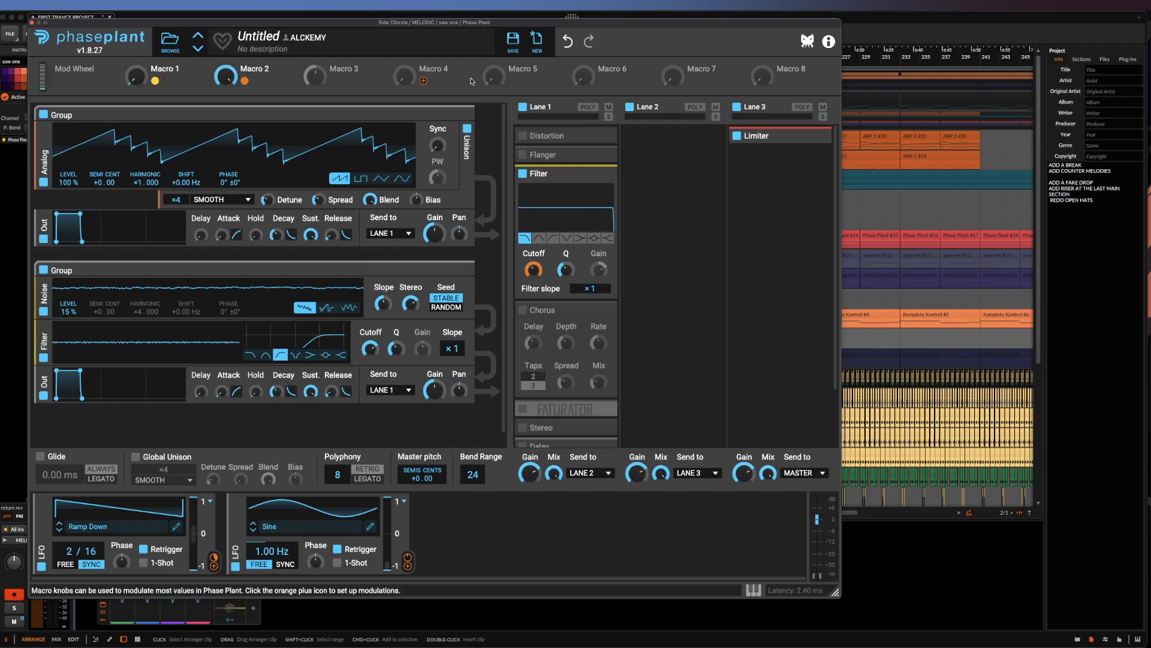
Enable the Distortion and Flanger effects in Lane 1, review their settings and collapse both
{"action": "left_click", "coordinate": [581, 136]}
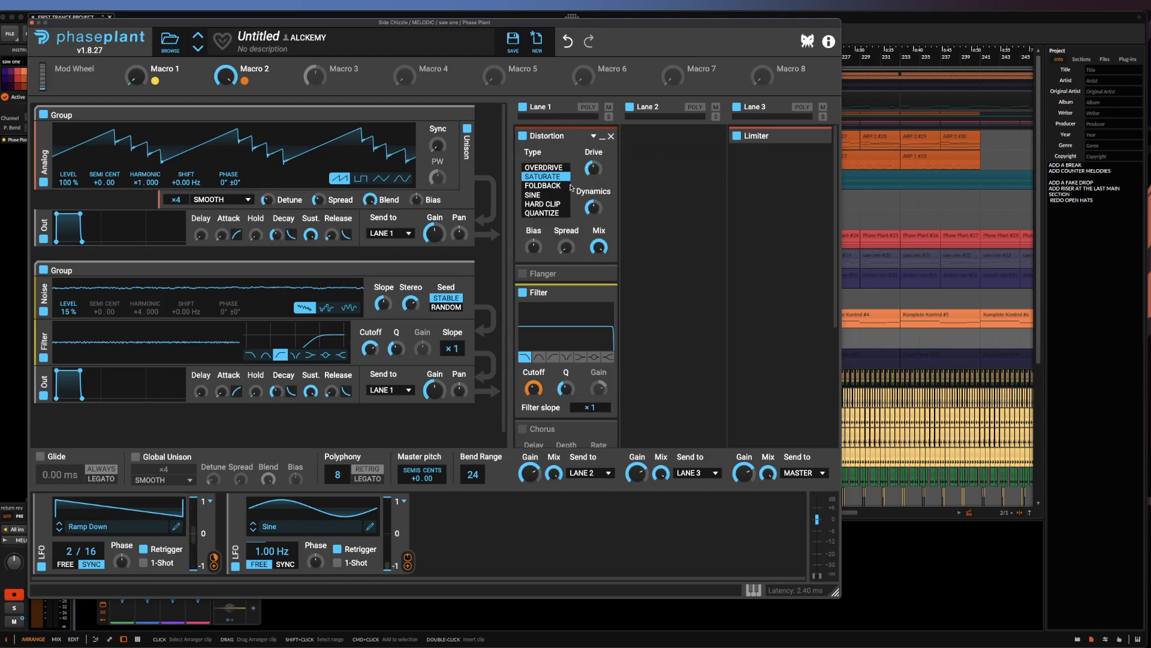
{"action": "left_click", "coordinate": [602, 138]}
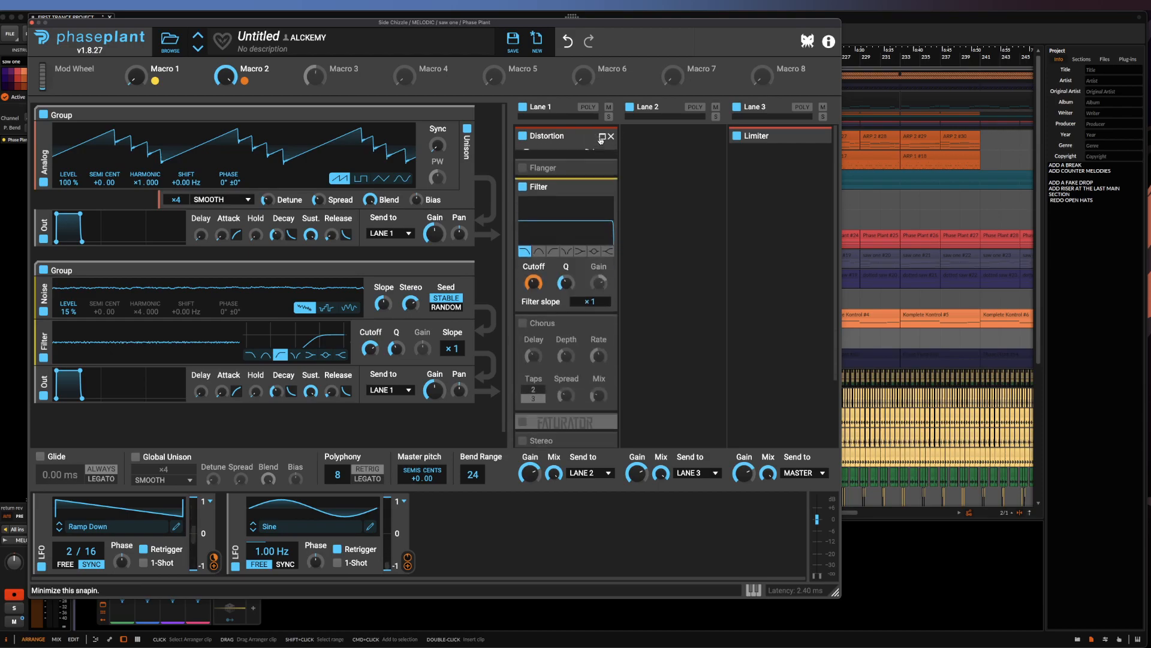
{"action": "left_click", "coordinate": [602, 157]}
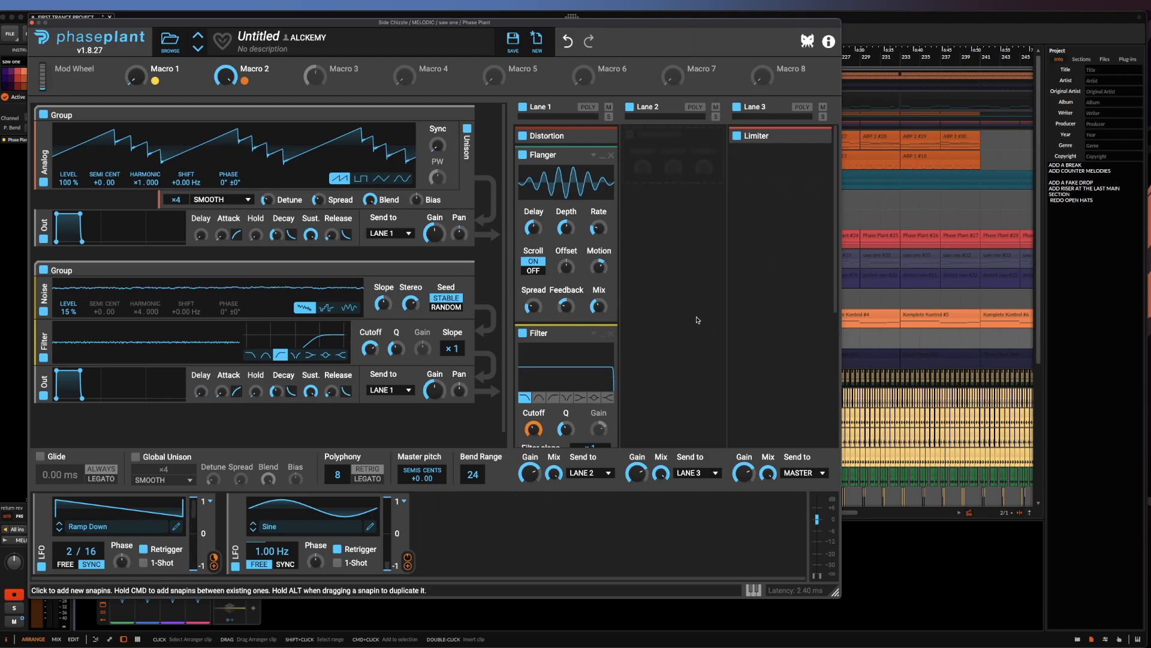
{"action": "left_click", "coordinate": [603, 154]}
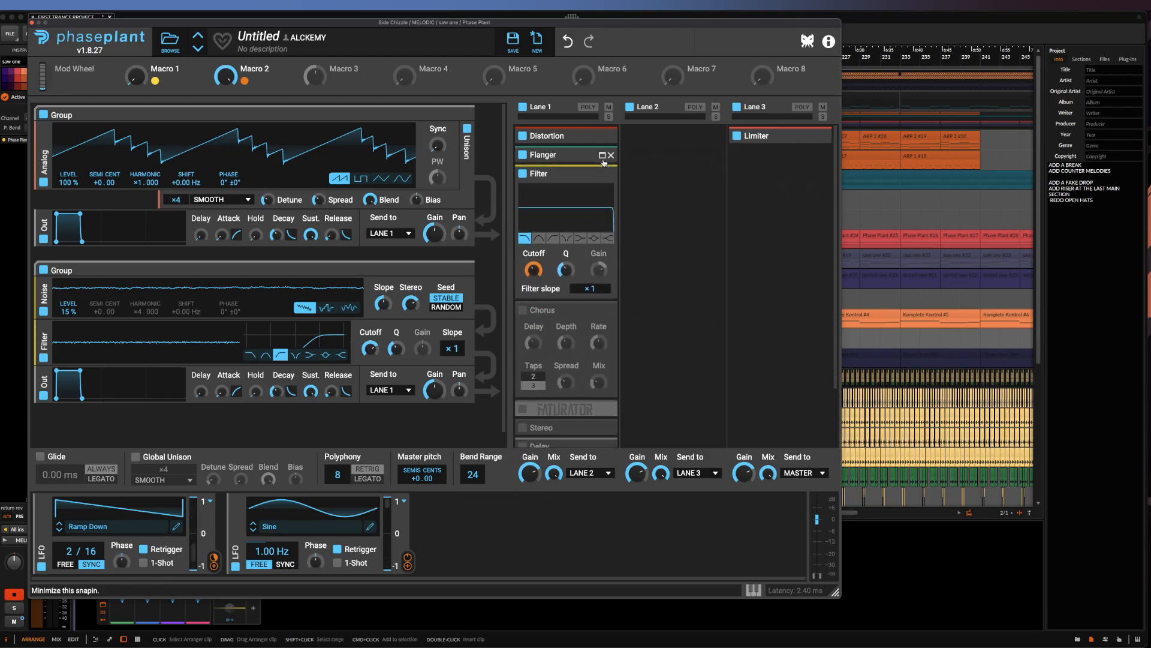
Enable the Chorus effect in Lane 1
{"action": "left_click", "coordinate": [522, 309]}
{"action": "scroll", "coordinate": [524, 315], "scroll_direction": "down", "scroll_amount": 2}
{"action": "scroll", "coordinate": [525, 316], "scroll_direction": "up", "scroll_amount": 1}
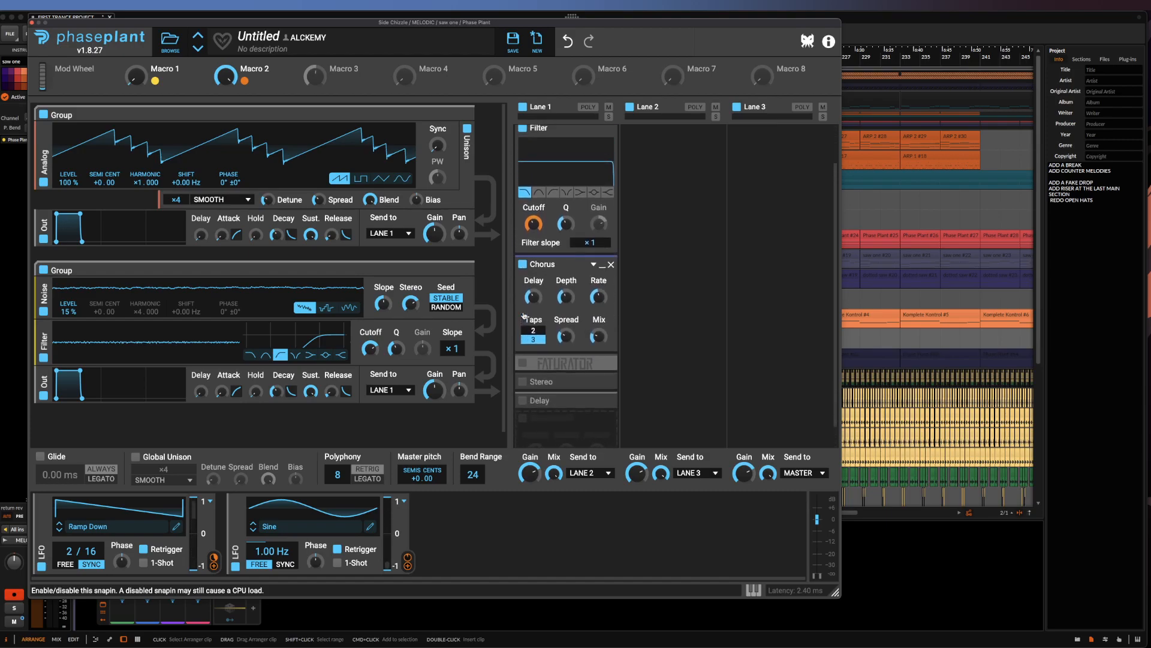
{"action": "scroll", "coordinate": [599, 361], "scroll_direction": "up", "scroll_amount": 1}
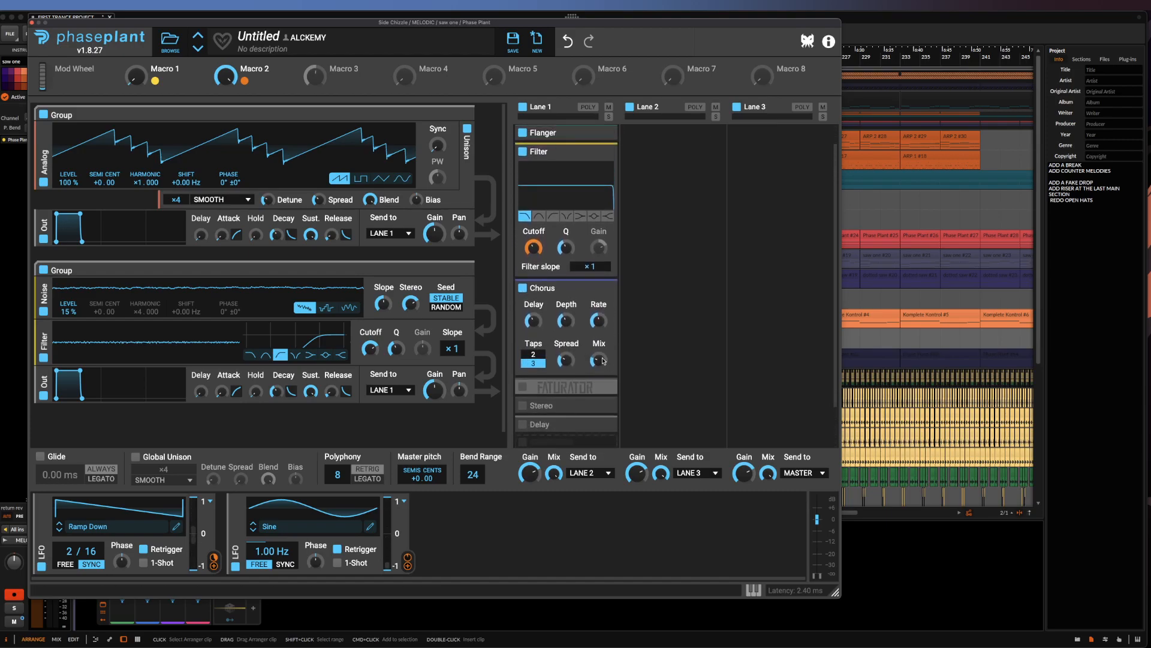
Try the Chorus with its spread reduced and its mix at 100%, and undo the changes
{"action": "scroll", "coordinate": [603, 360], "scroll_direction": "up", "scroll_amount": 1}
{"action": "left_click_drag", "start_coordinate": [567, 369], "coordinate": [599, 324]}
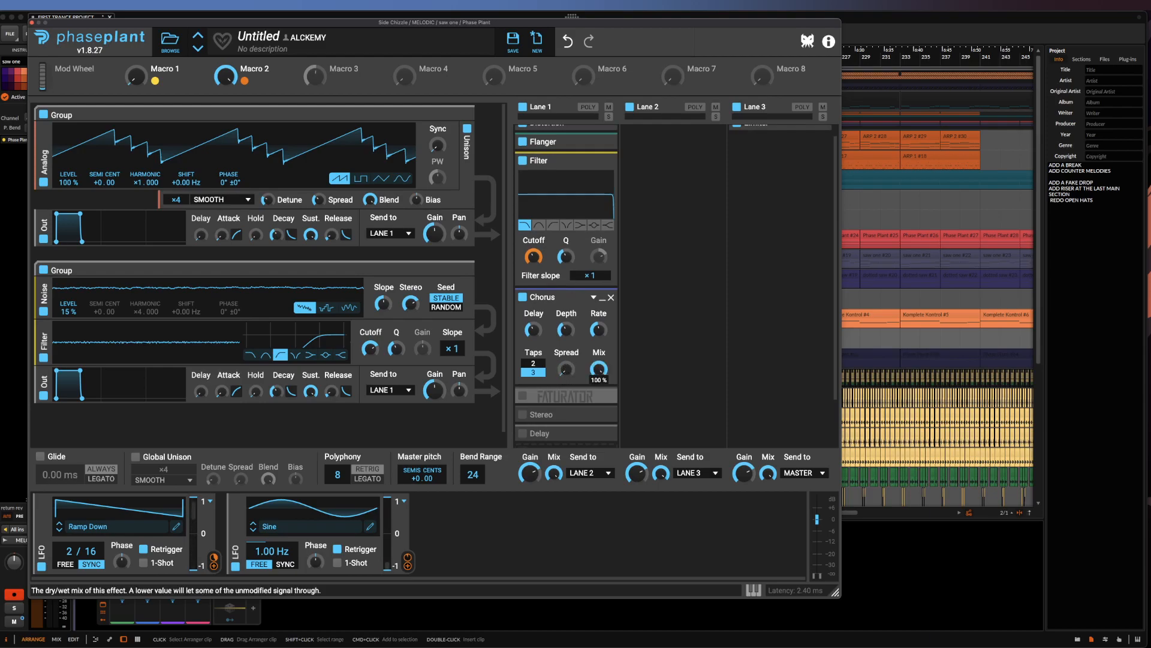
{"action": "left_click", "coordinate": [568, 48]}
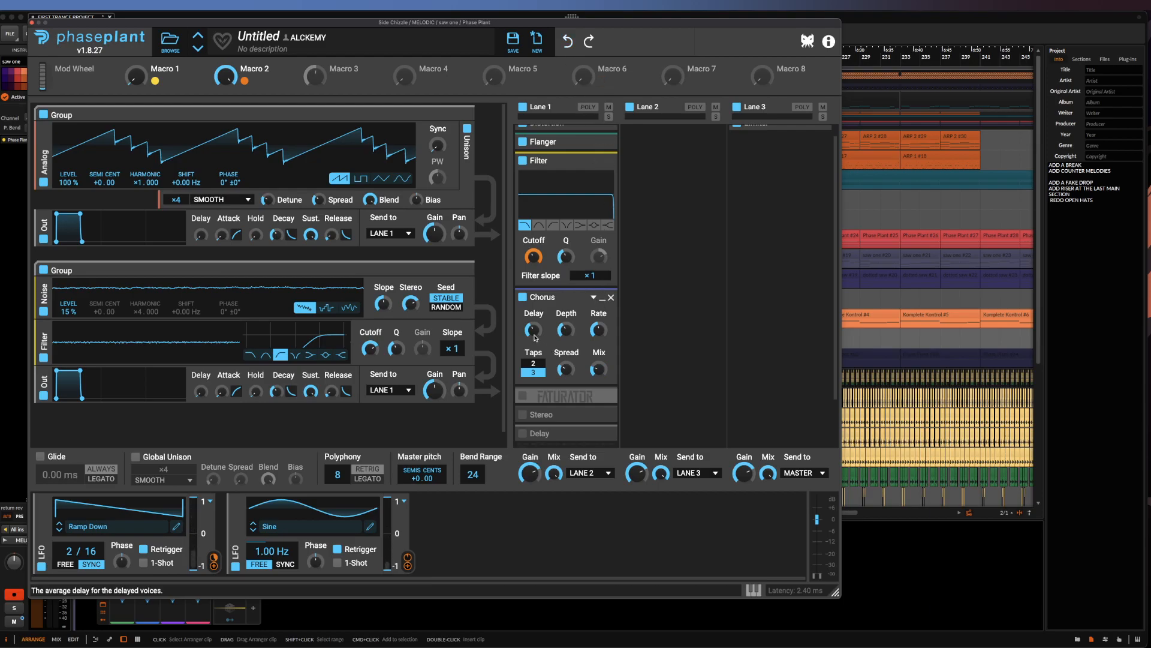
Enable the Faturator effect in Lane 1 and expand it to show its controls
{"action": "scroll", "coordinate": [547, 358], "scroll_direction": "down", "scroll_amount": 3}
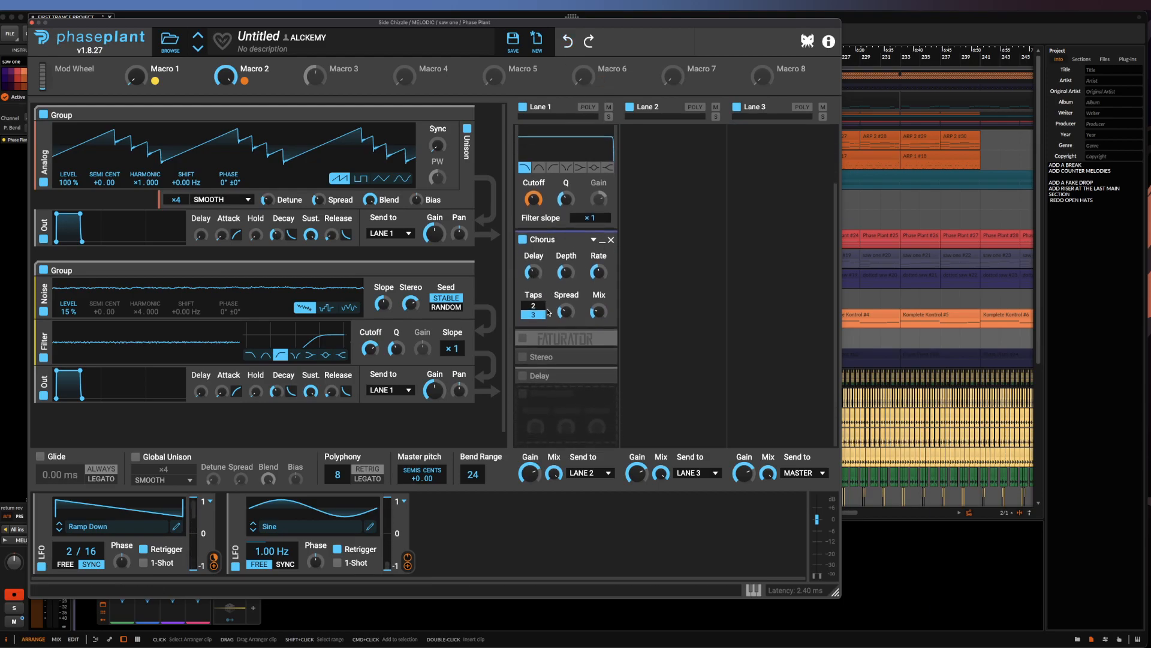
{"action": "left_click", "coordinate": [522, 338]}
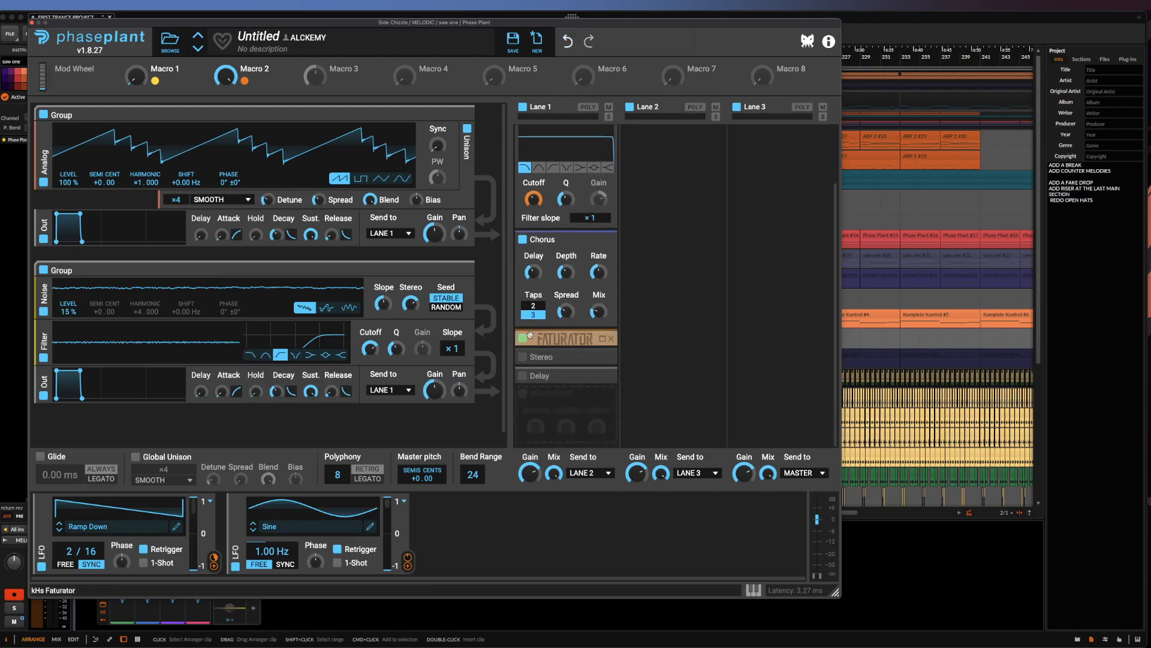
{"action": "left_click", "coordinate": [603, 329]}
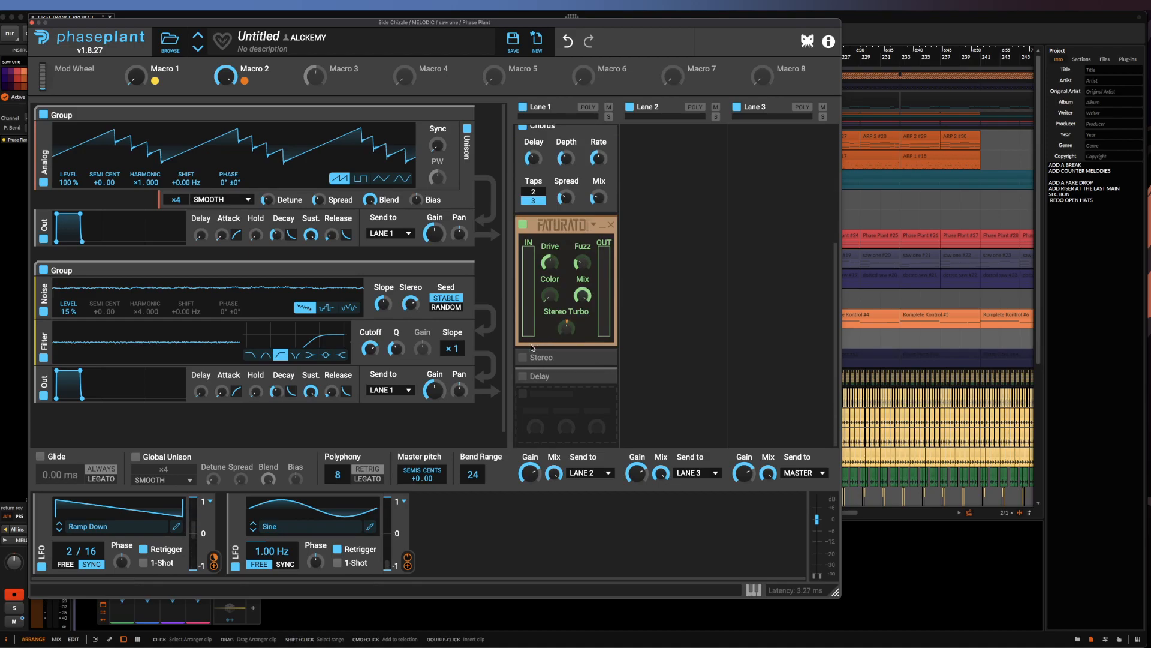
Disable the Distortion, Flanger and Filter effects in Lane 1
{"action": "scroll", "coordinate": [523, 358], "scroll_direction": "up", "scroll_amount": 5}
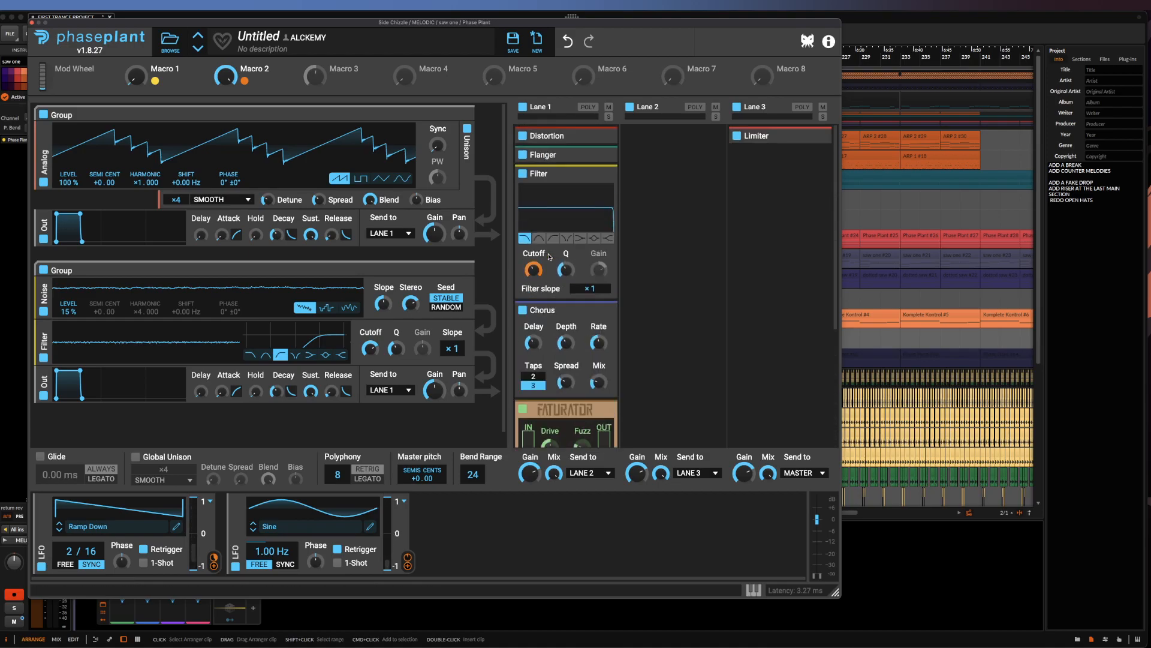
{"action": "left_click", "coordinate": [521, 137]}
{"action": "left_click", "coordinate": [523, 154]}
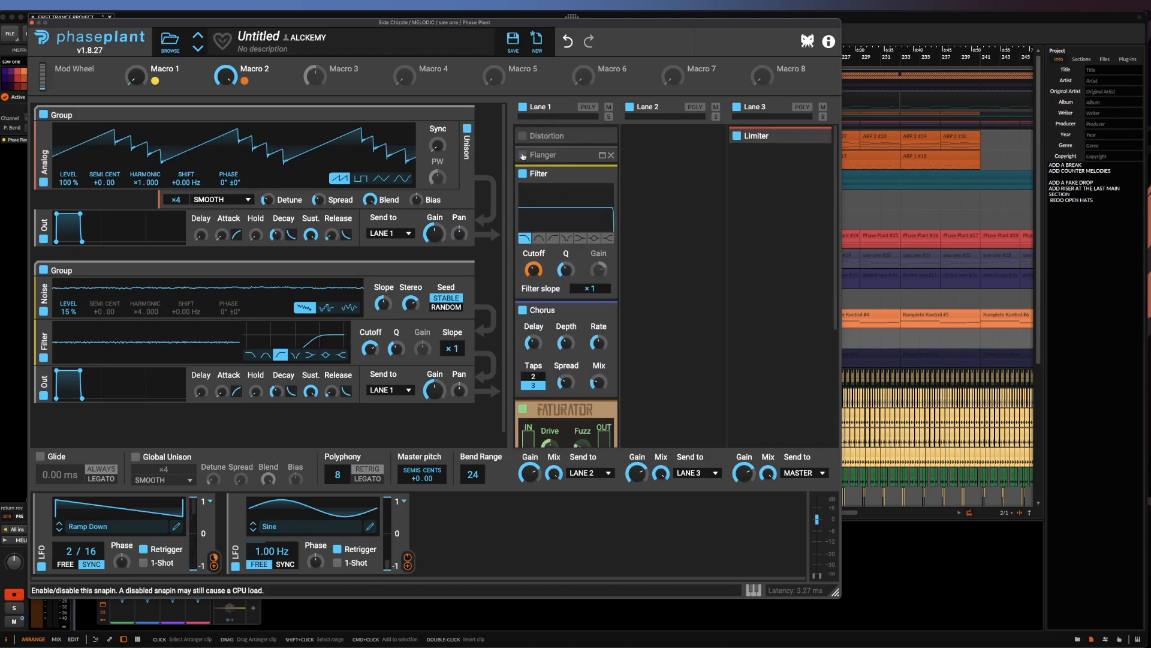
{"action": "left_click", "coordinate": [522, 175]}
{"action": "scroll", "coordinate": [527, 210], "scroll_direction": "down", "scroll_amount": 3}
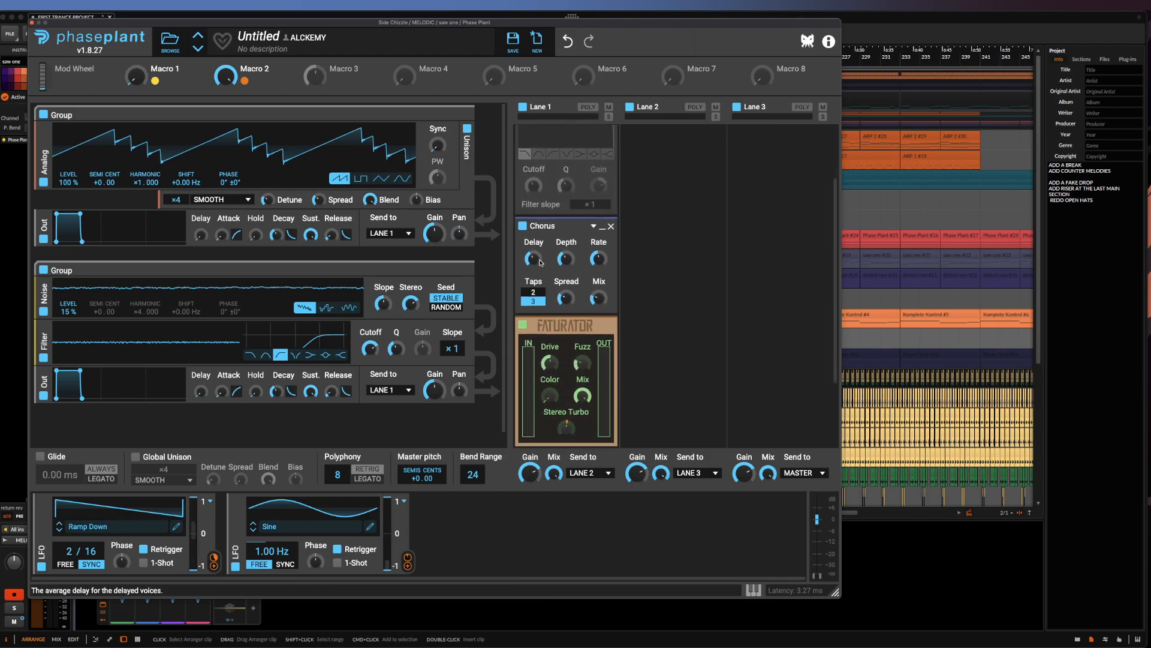
Disable the Chorus in Lane 1 and expand the Stereo effect to show its controls
{"action": "left_click", "coordinate": [522, 218]}
{"action": "scroll", "coordinate": [573, 335], "scroll_direction": "down", "scroll_amount": 2}
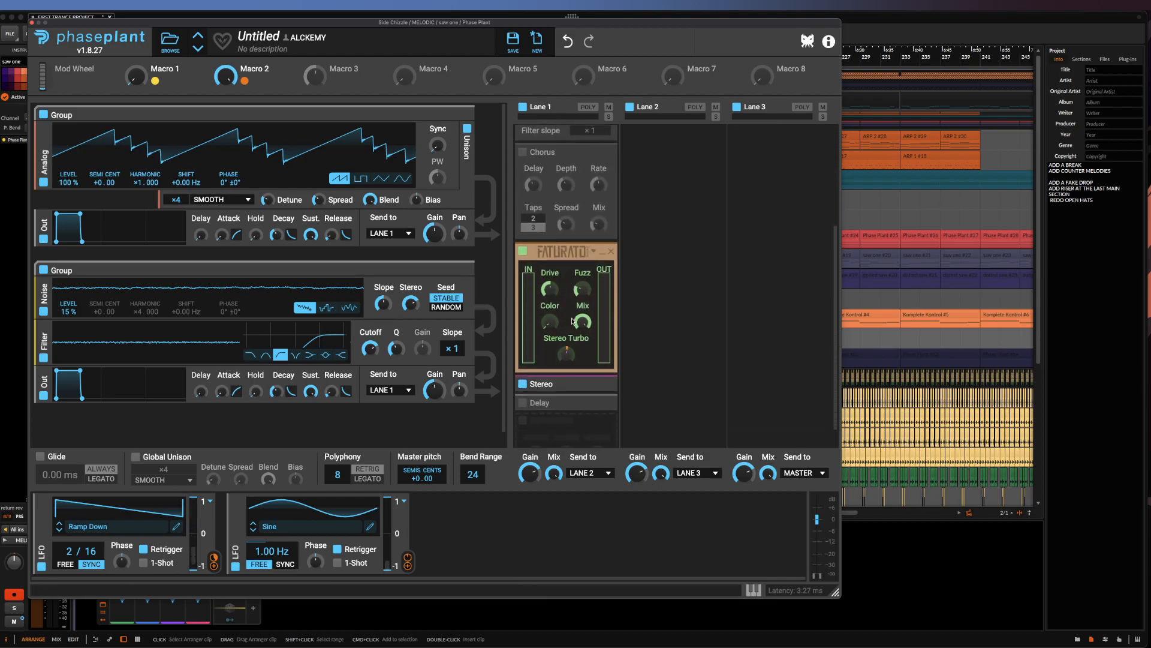
{"action": "scroll", "coordinate": [573, 334], "scroll_direction": "down", "scroll_amount": 1}
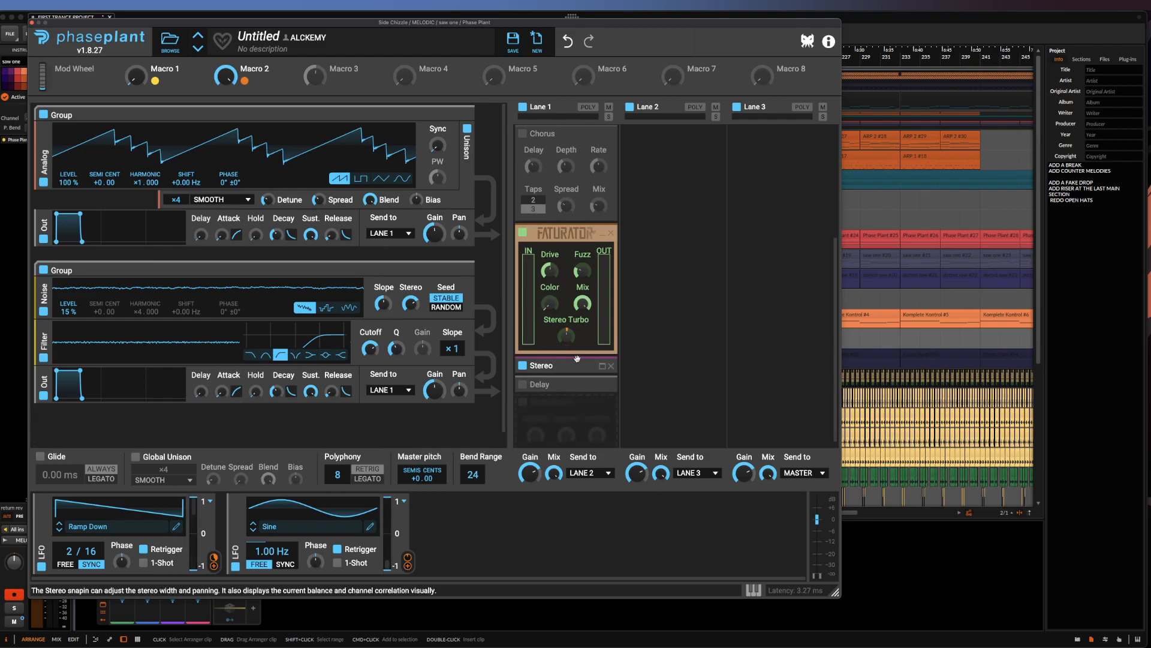
{"action": "left_click", "coordinate": [601, 365]}
{"action": "scroll", "coordinate": [563, 336], "scroll_direction": "down", "scroll_amount": 3}
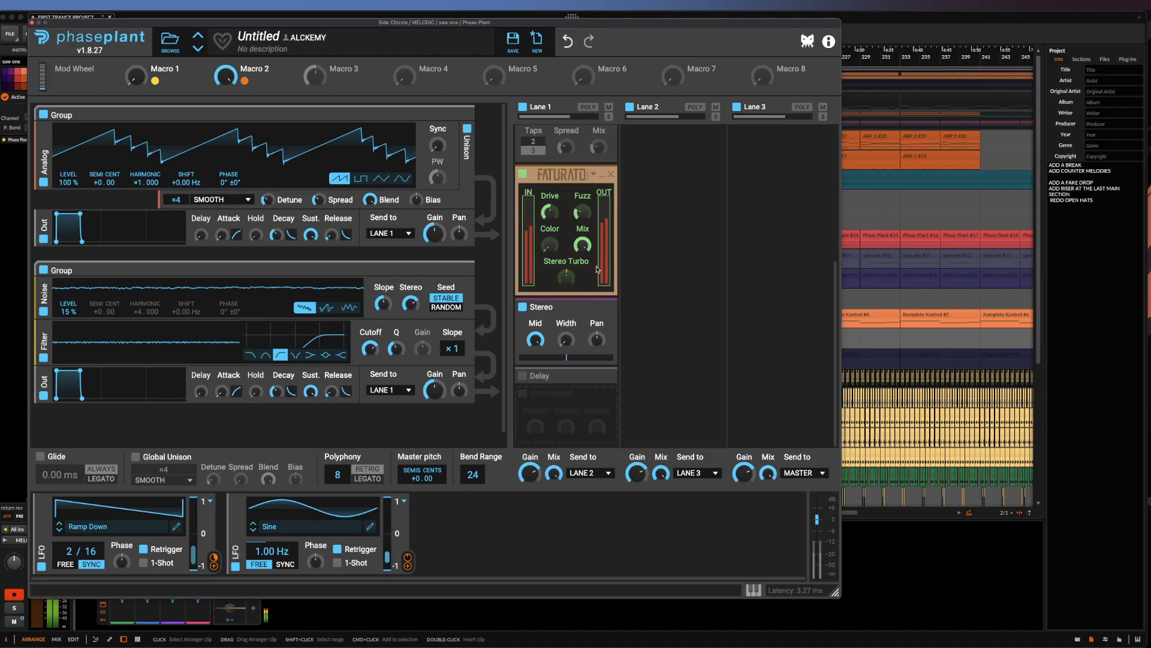
Try the Sine LFO at a rate of 0.34 Hz and reset the rate to its default
{"action": "left_click_drag", "start_coordinate": [290, 551], "coordinate": [290, 573]}
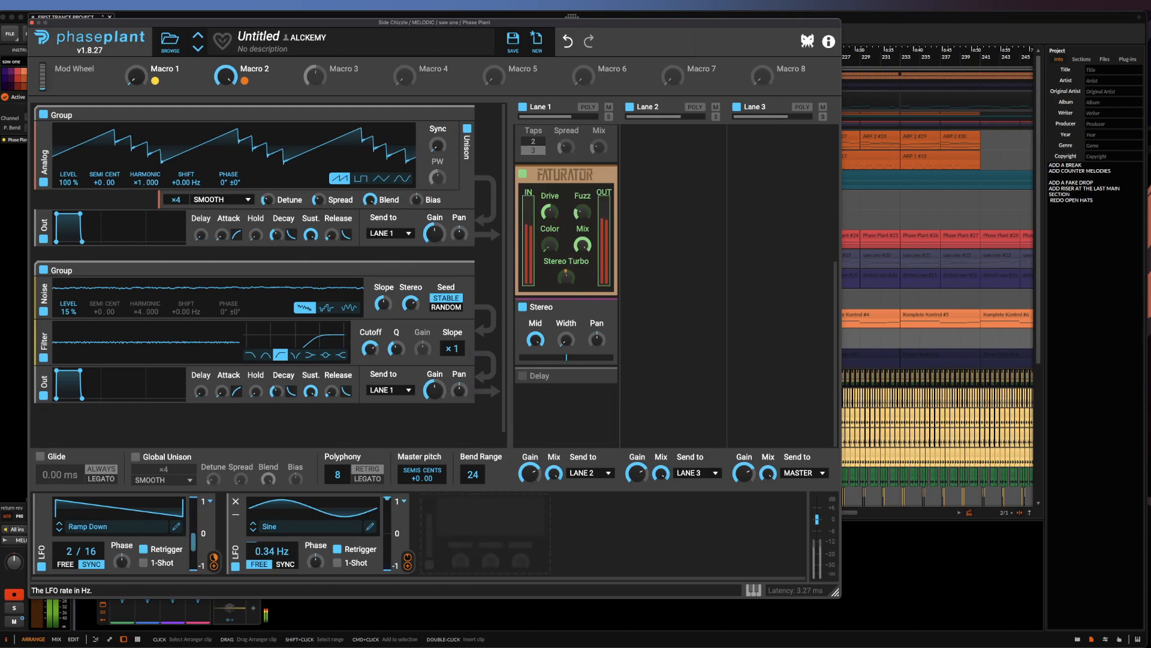
{"action": "double_click", "coordinate": [272, 550]}
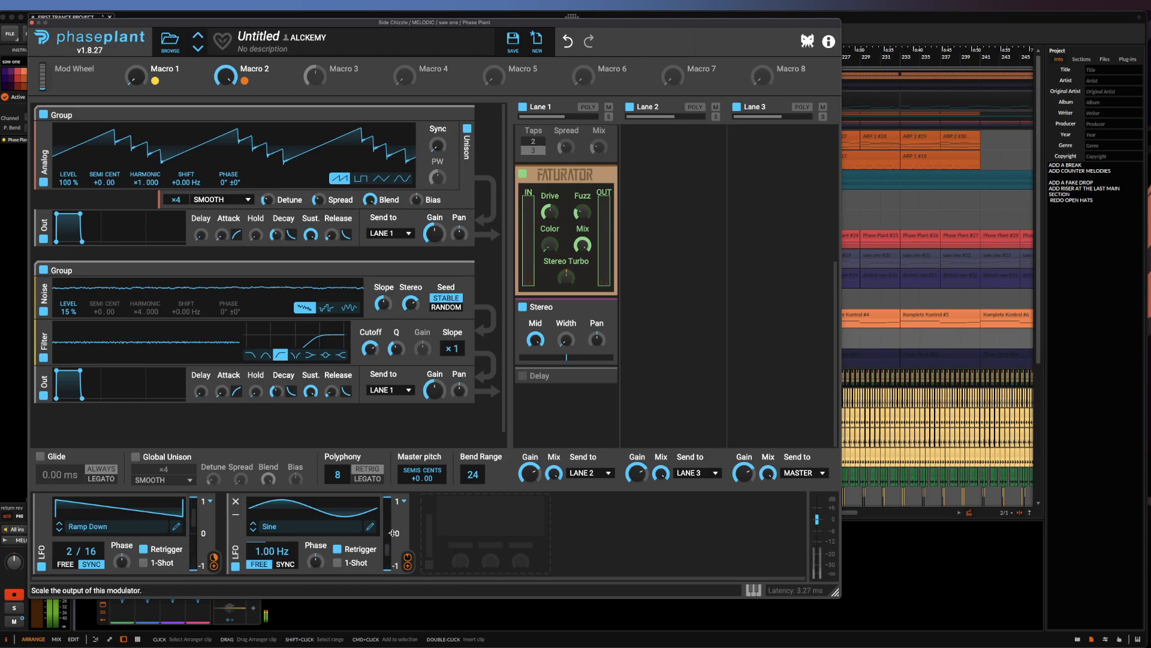
Re-enable the Chorus, Filter, Flanger and Distortion effects in Lane 1
{"action": "scroll", "coordinate": [574, 291], "scroll_direction": "up", "scroll_amount": 3}
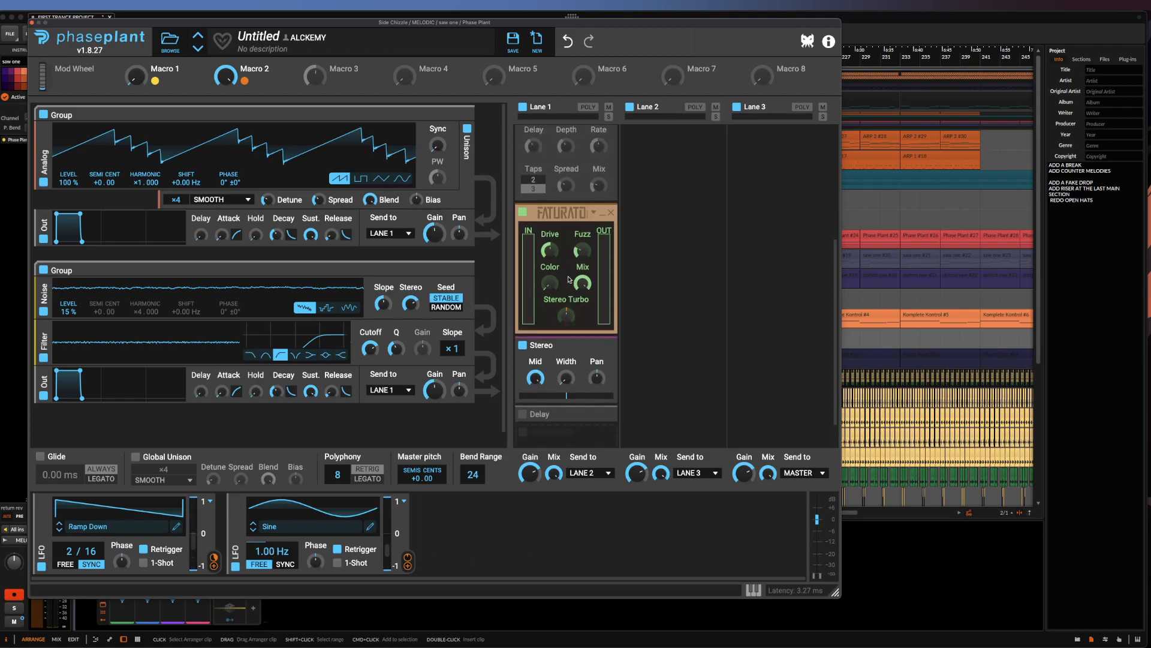
{"action": "scroll", "coordinate": [579, 238], "scroll_direction": "up", "scroll_amount": 10}
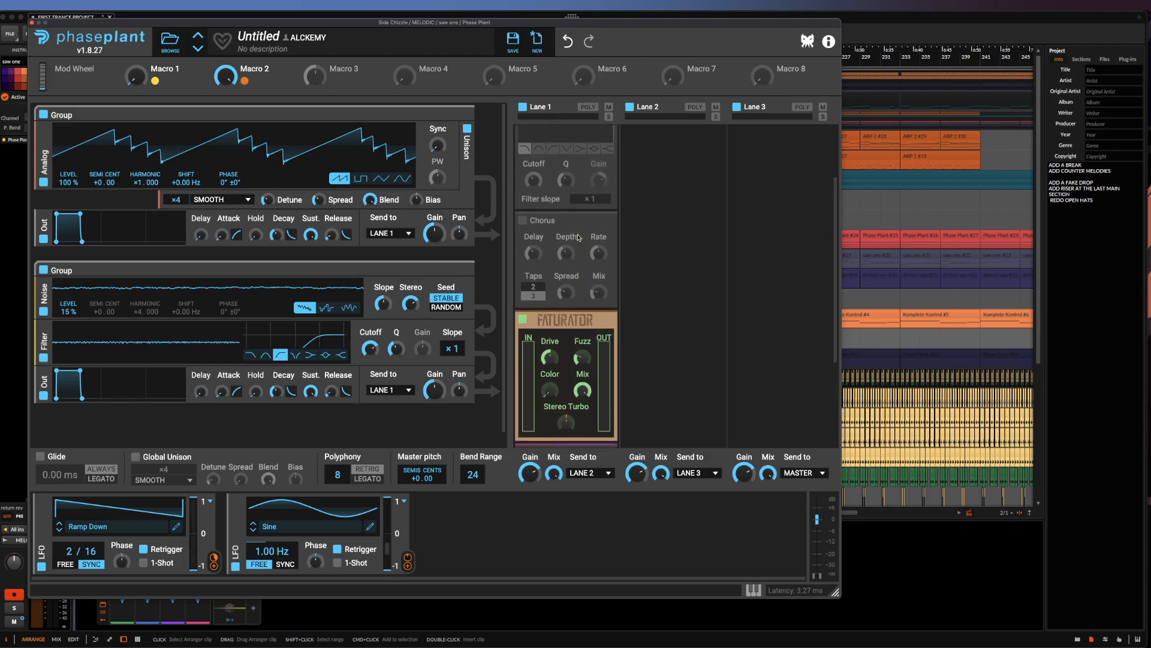
{"action": "left_click", "coordinate": [523, 286]}
{"action": "scroll", "coordinate": [523, 286], "scroll_direction": "up", "scroll_amount": 1}
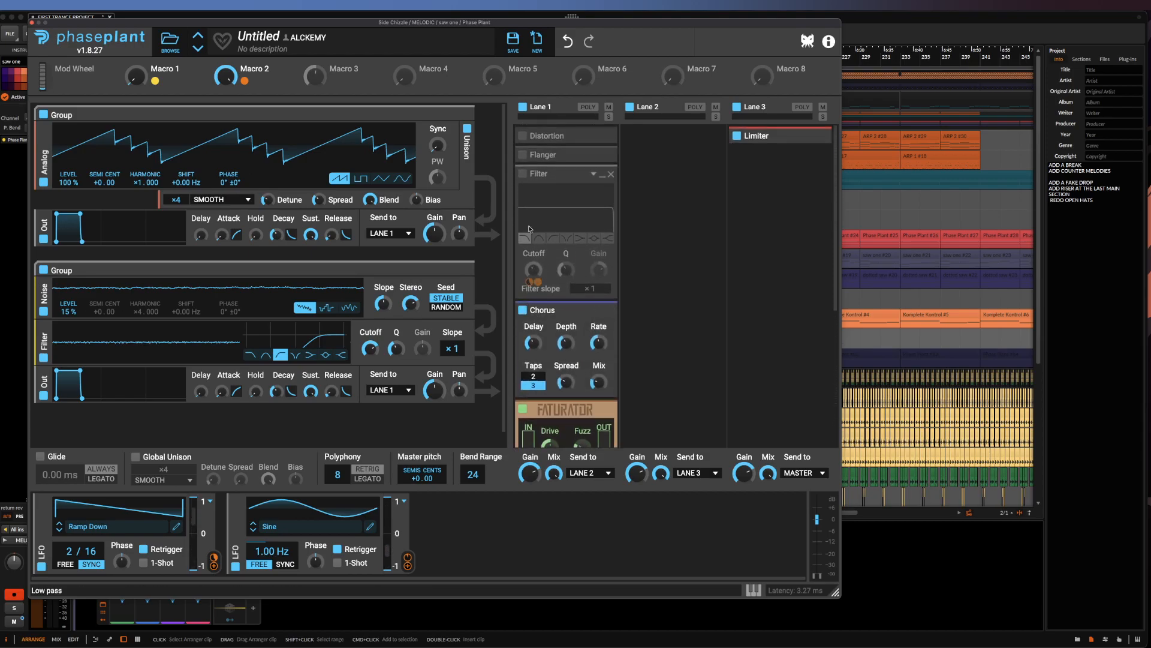
{"action": "left_click", "coordinate": [522, 174]}
{"action": "left_click", "coordinate": [522, 155]}
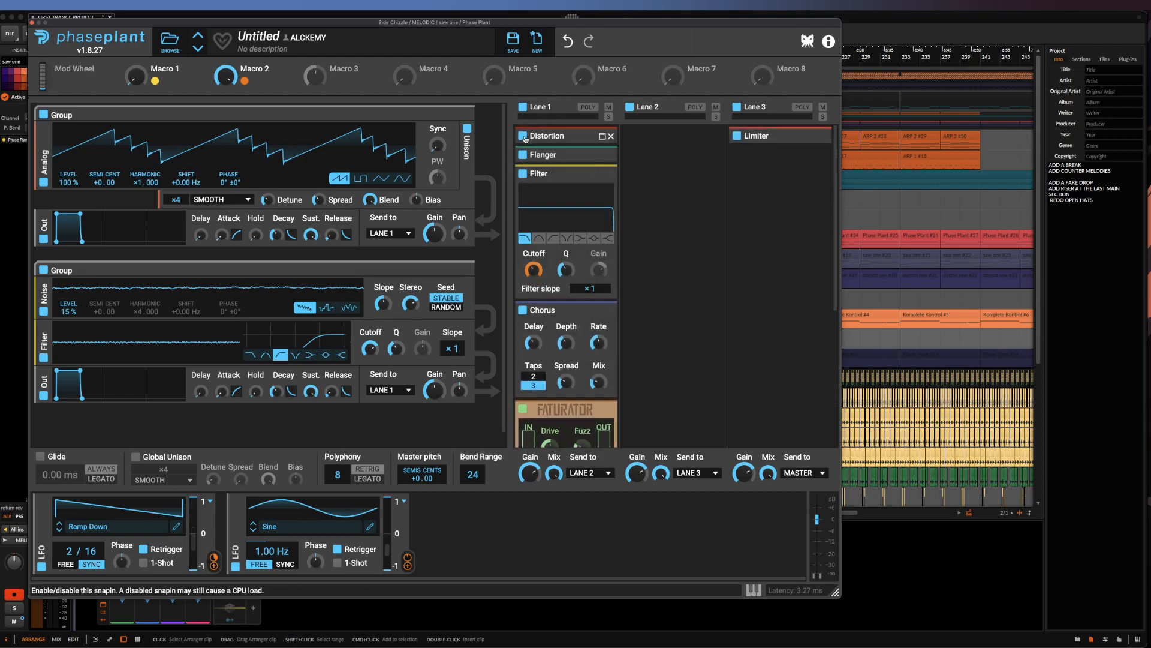
Enable the Delay effect in Lane 1 and expand it to show its controls
{"action": "scroll", "coordinate": [573, 139], "scroll_direction": "down", "scroll_amount": 6}
{"action": "scroll", "coordinate": [573, 139], "scroll_direction": "down", "scroll_amount": 3}
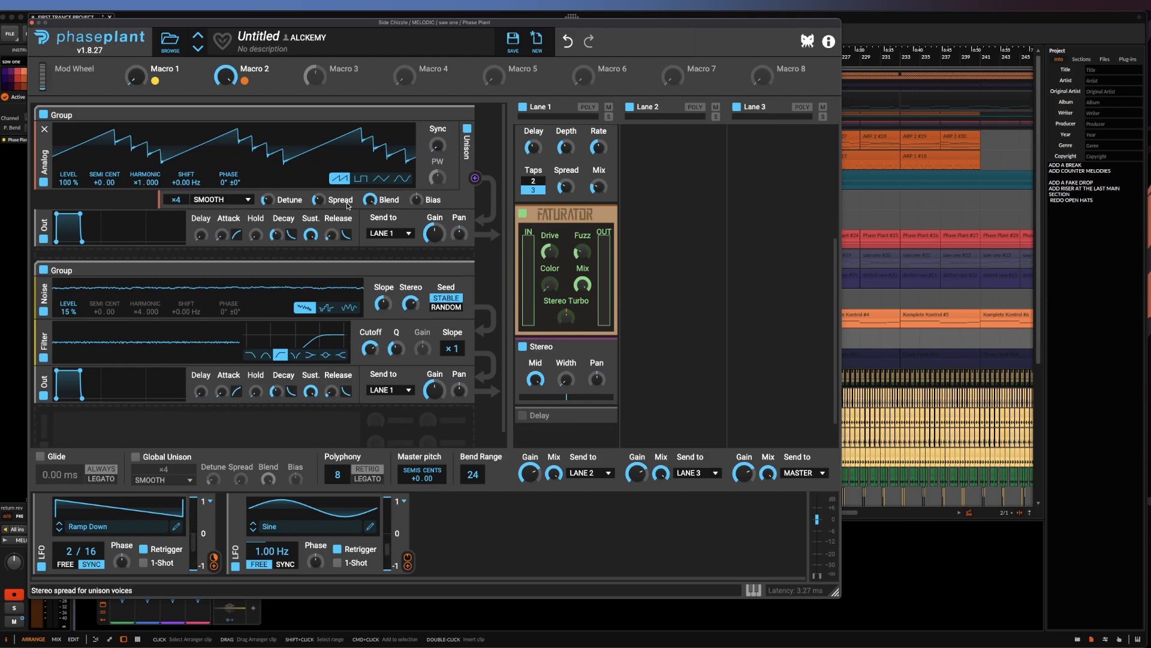
{"action": "scroll", "coordinate": [562, 209], "scroll_direction": "down", "scroll_amount": 1}
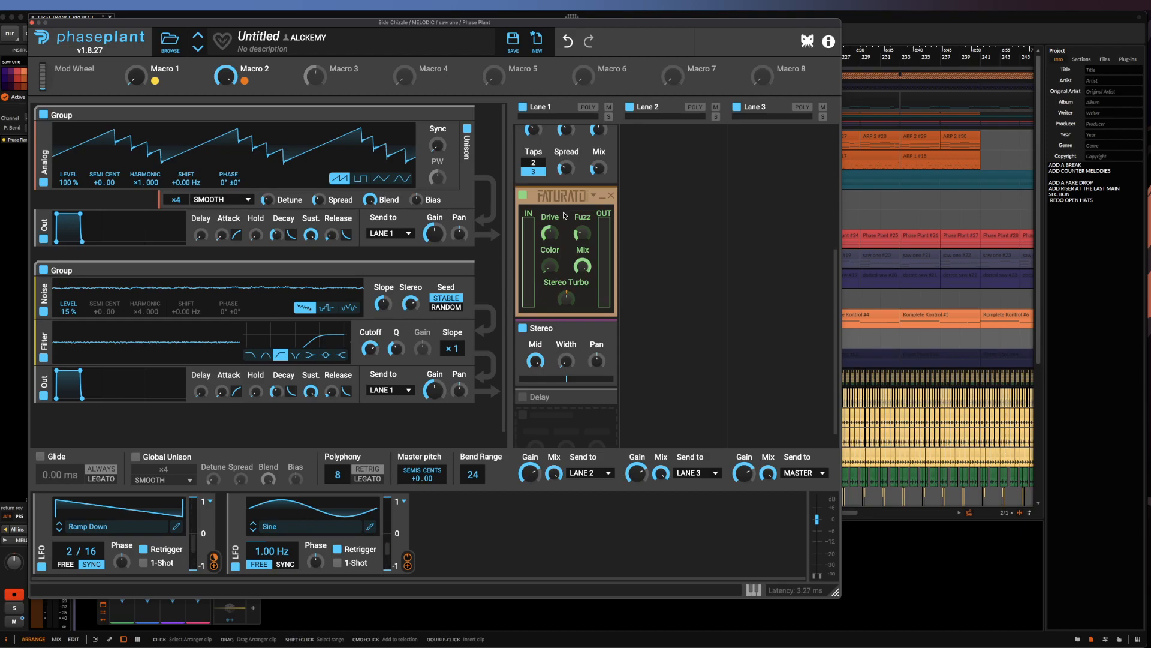
{"action": "left_click", "coordinate": [523, 397]}
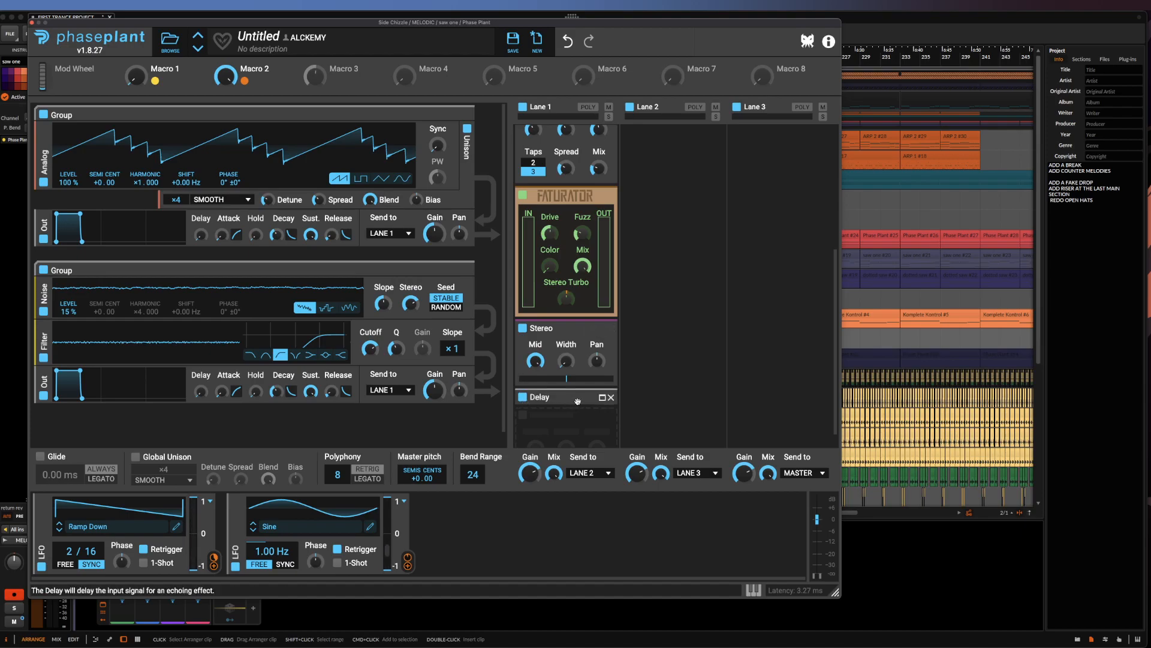
{"action": "left_click", "coordinate": [603, 398]}
{"action": "scroll", "coordinate": [617, 402], "scroll_direction": "down", "scroll_amount": 3}
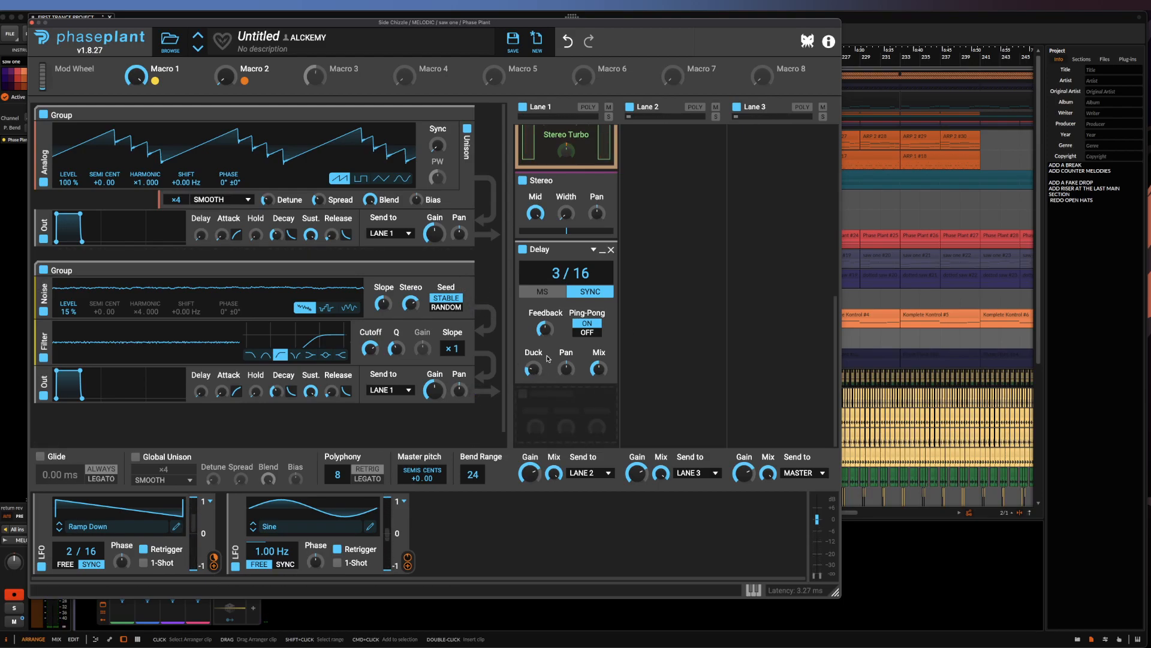
Collapse the Delay in Lane 1 and expand the Limiter in Lane 3 to show its controls
{"action": "left_click", "coordinate": [604, 253]}
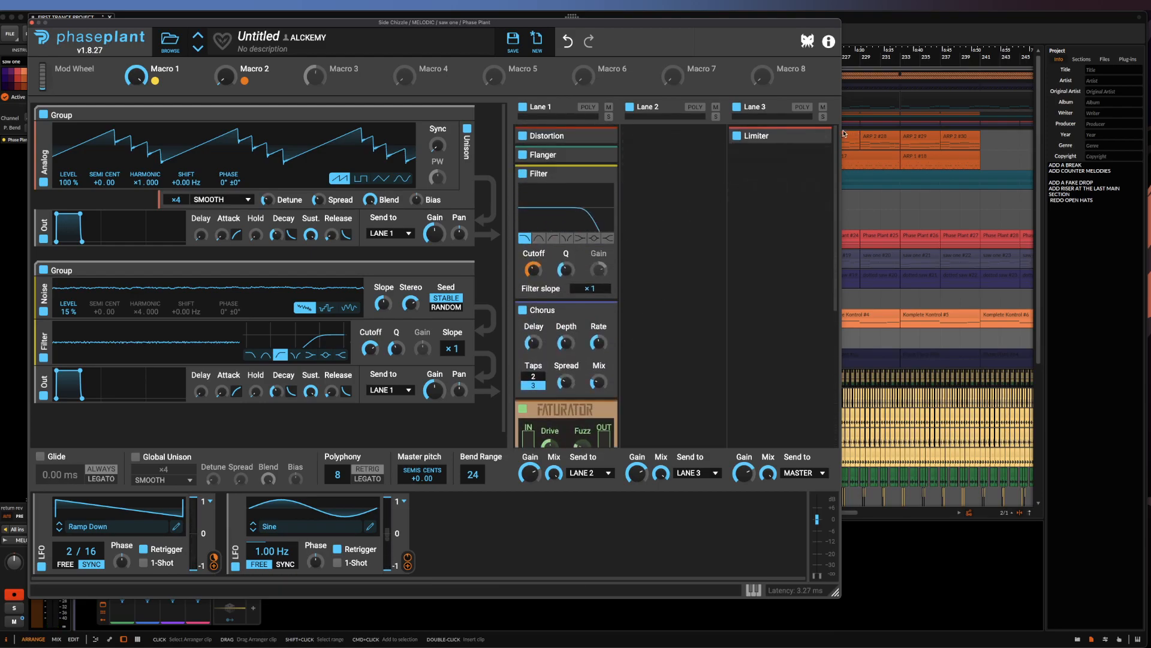
{"action": "left_click", "coordinate": [816, 136]}
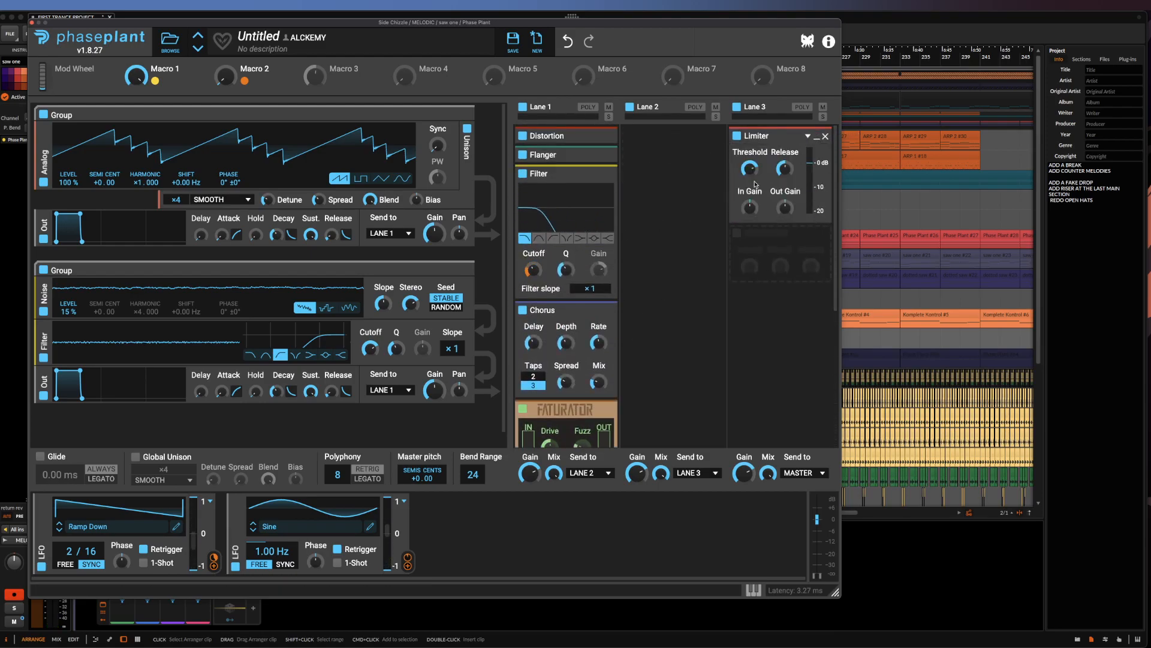
Close the saw one Phase Plant window and solo the dotted saw track in the arrangement
{"action": "left_click", "coordinate": [32, 23]}
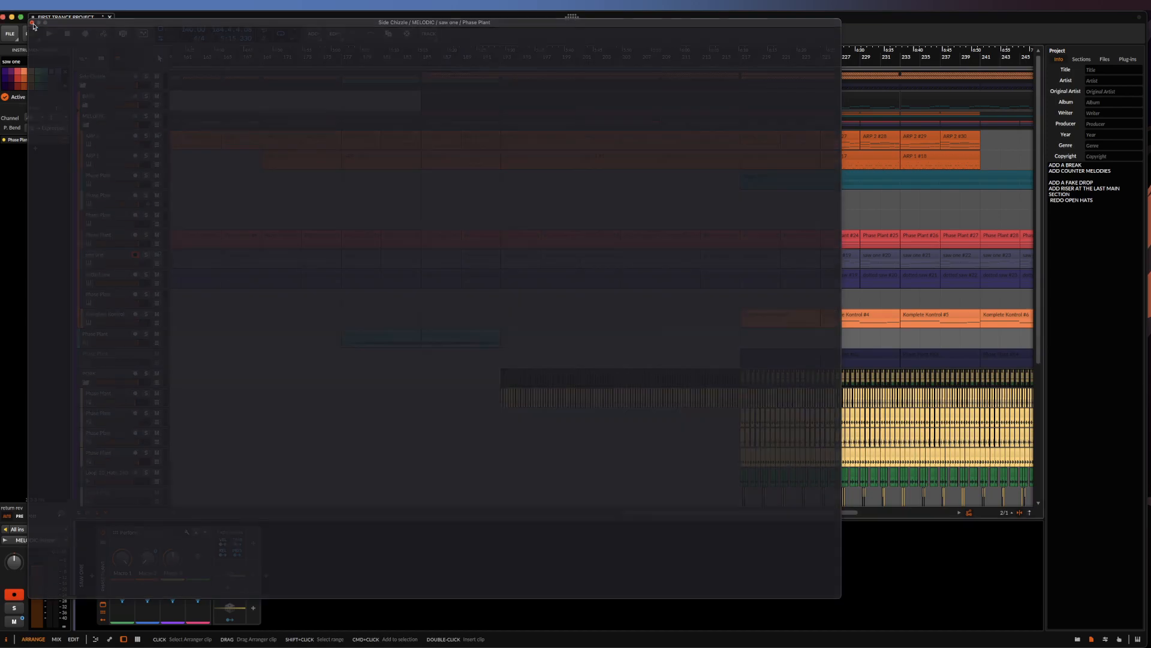
{"action": "left_click", "coordinate": [123, 276]}
{"action": "left_click", "coordinate": [146, 275]}
{"action": "left_click", "coordinate": [483, 278]}
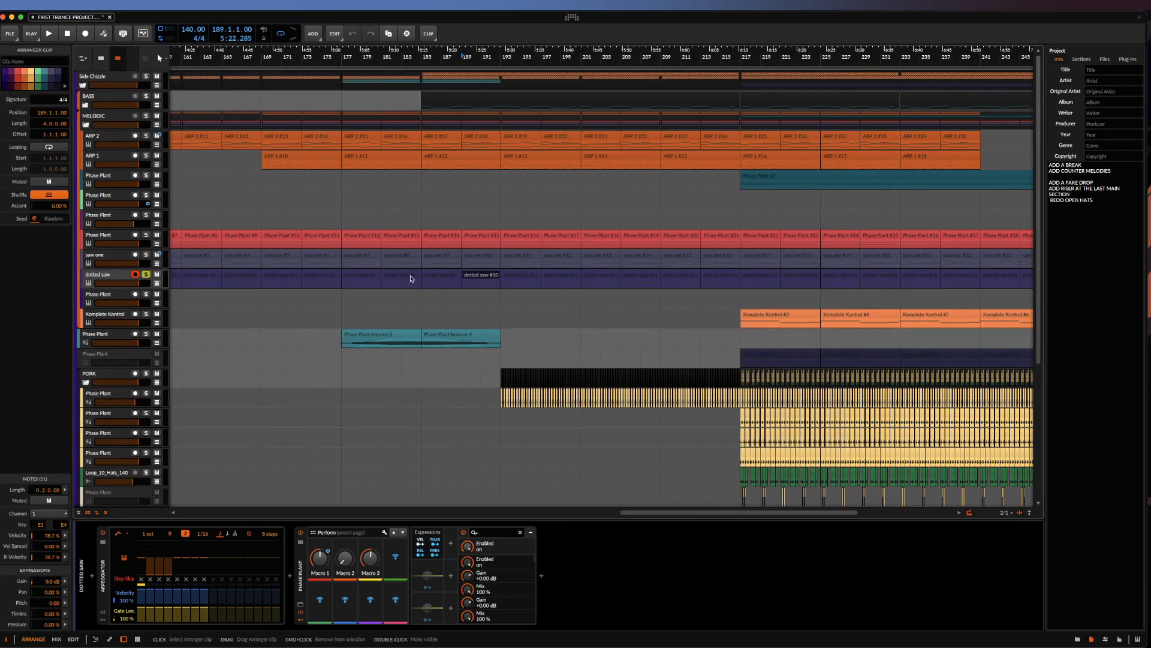
Select the dotted saw track and open its Phase Plant window, shifting it slightly to reposition it
{"action": "left_click", "coordinate": [114, 277]}
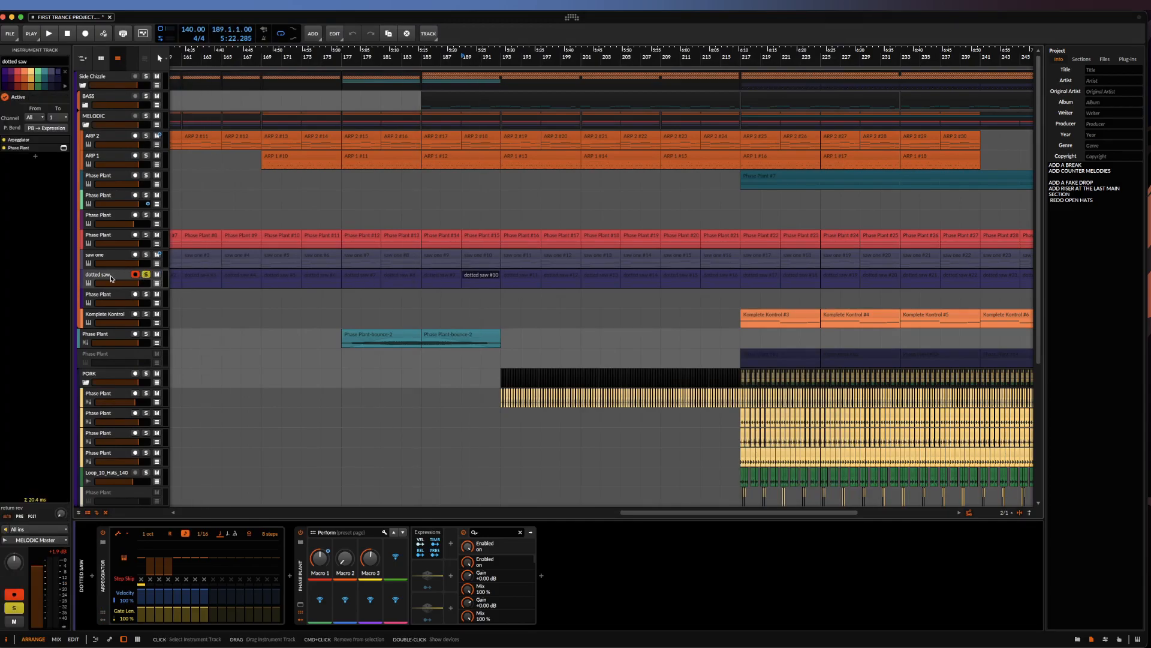
{"action": "left_click", "coordinate": [301, 610]}
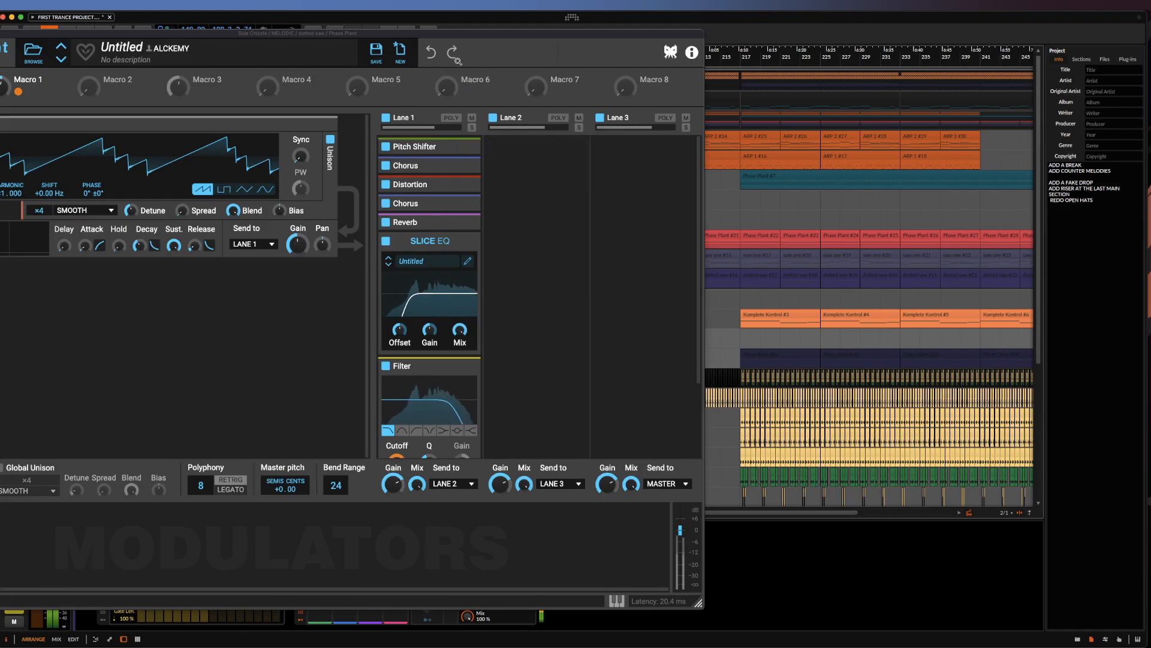
{"action": "left_click_drag", "start_coordinate": [385, 33], "coordinate": [377, 33]}
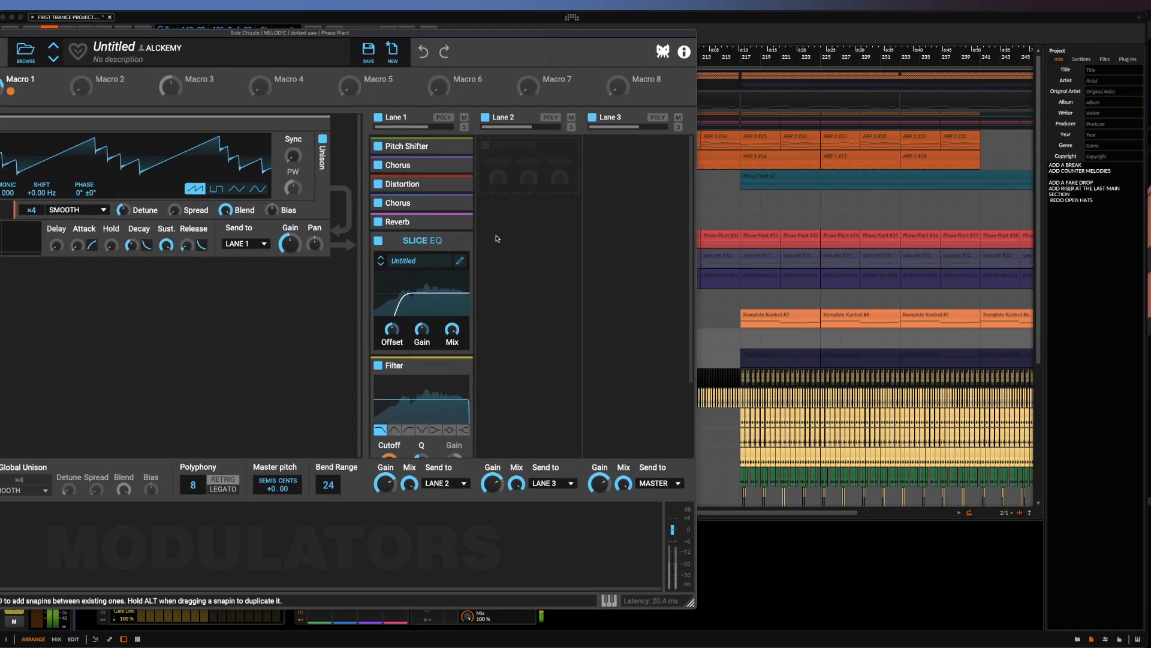
Disable the Pitch Shifter, both Choruses, Distortion, Reverb and Slice EQ in Lane 1, leaving the Filter enabled
{"action": "scroll", "coordinate": [496, 238], "scroll_direction": "down", "scroll_amount": 2}
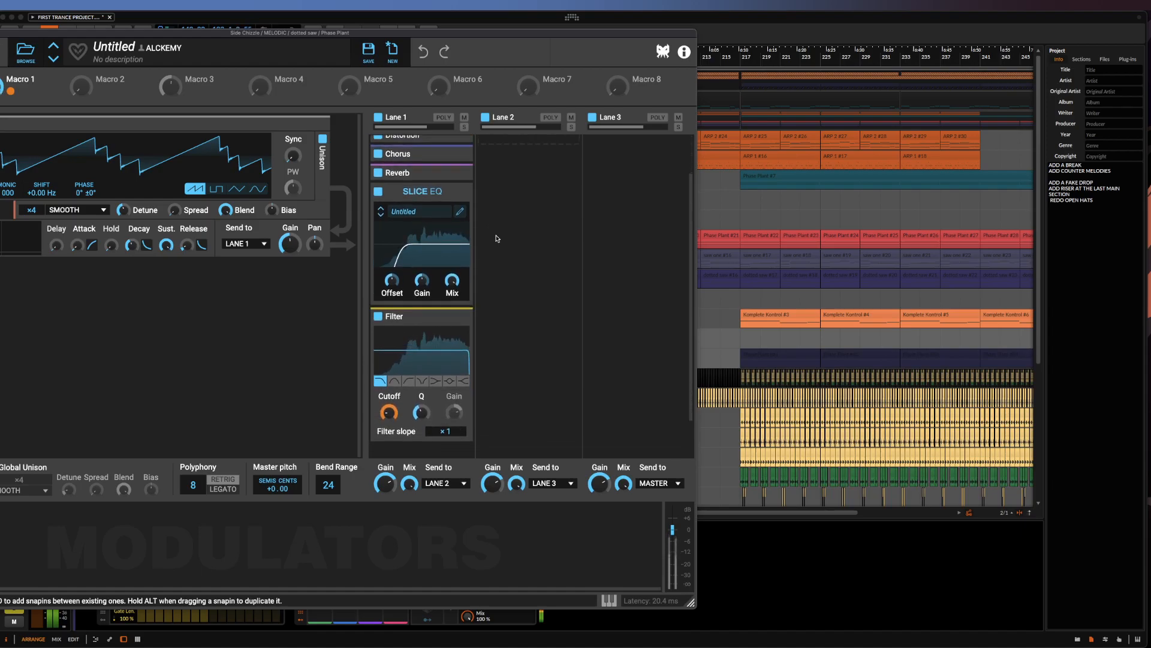
{"action": "scroll", "coordinate": [496, 238], "scroll_direction": "up", "scroll_amount": 2}
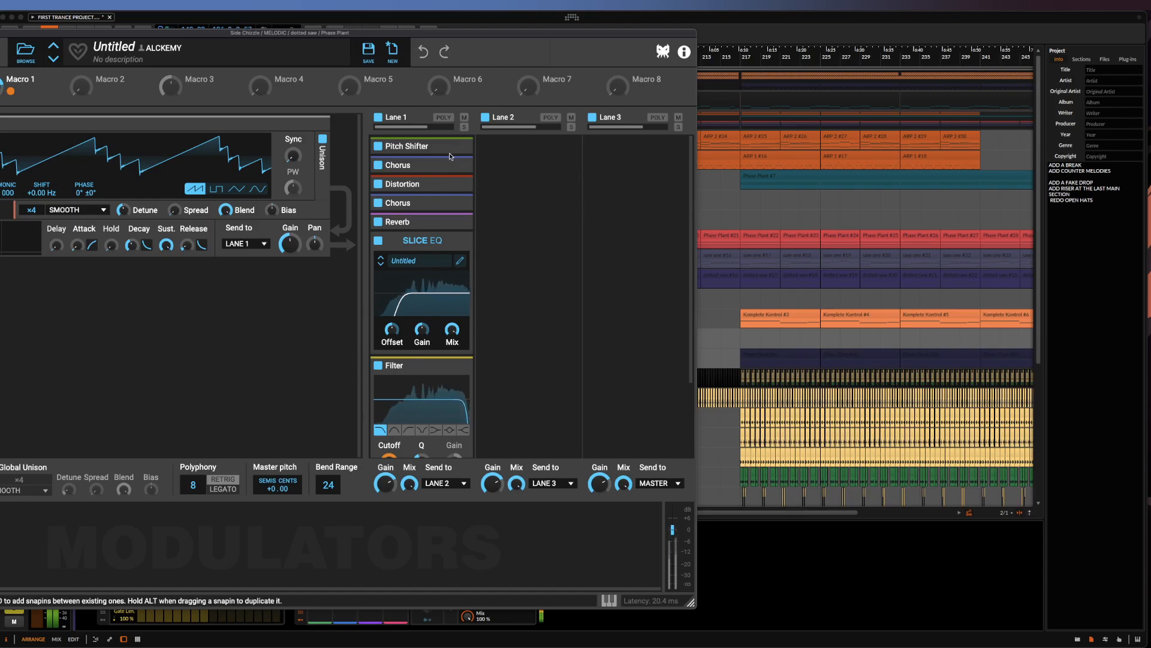
{"action": "left_click", "coordinate": [378, 146]}
{"action": "left_click", "coordinate": [378, 166]}
{"action": "left_click", "coordinate": [378, 184]}
{"action": "left_click", "coordinate": [378, 203]}
{"action": "left_click", "coordinate": [377, 221]}
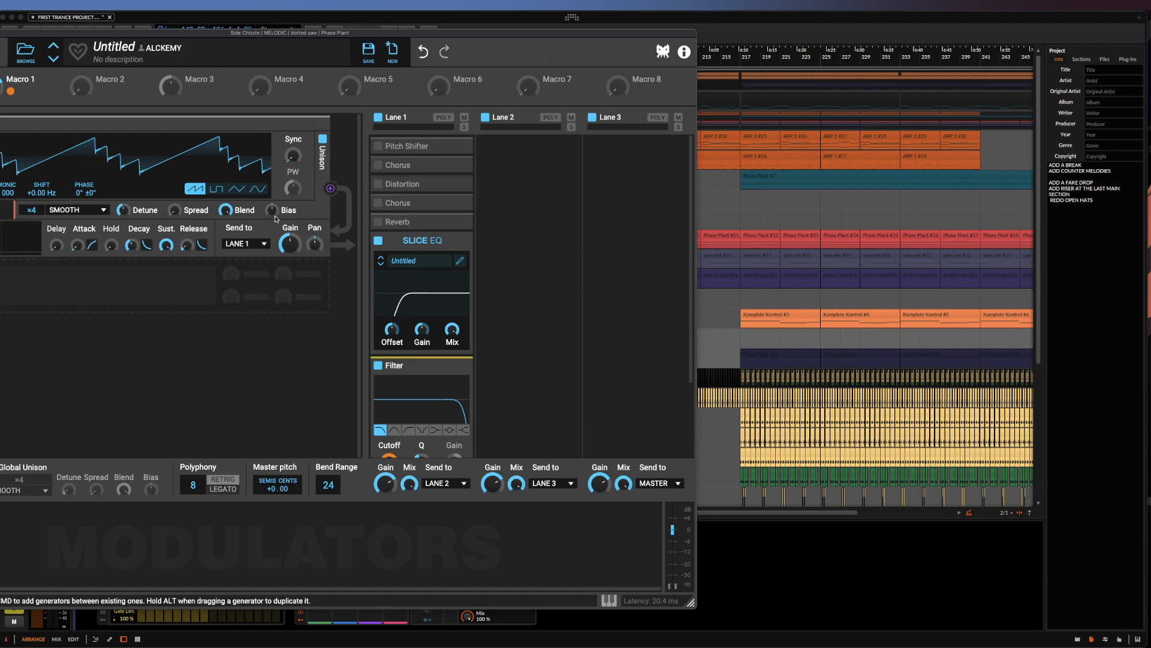
{"action": "left_click", "coordinate": [378, 241]}
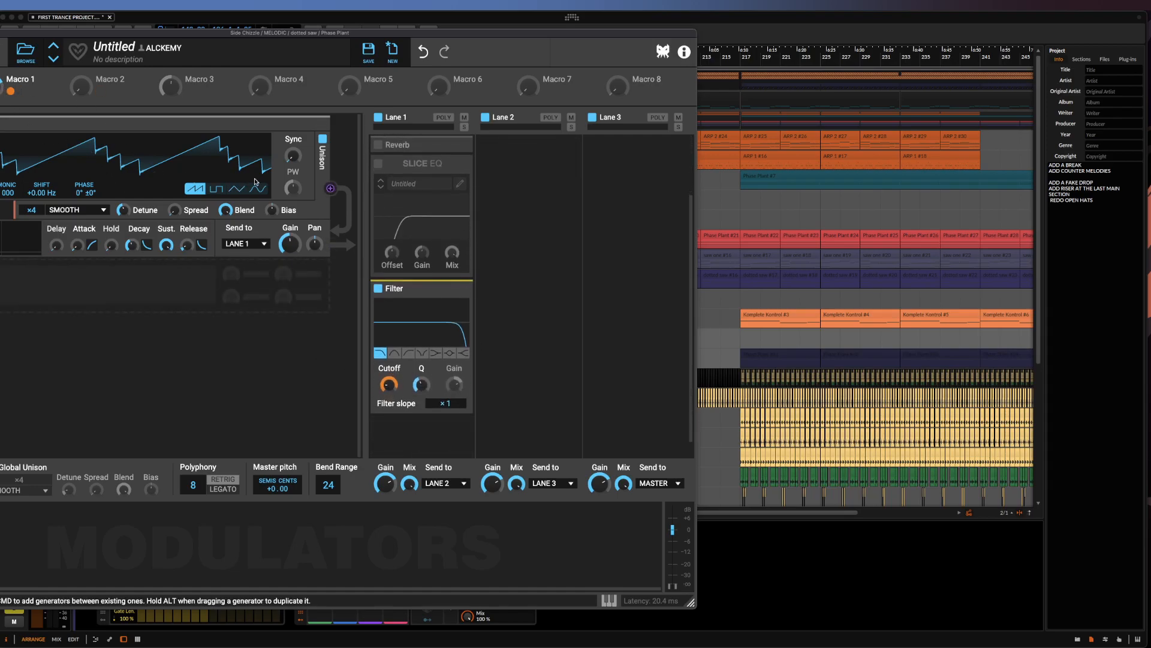
Enable the Pitch Shifter in Lane 1 and expand it to show its controls
{"action": "scroll", "coordinate": [361, 152], "scroll_direction": "up", "scroll_amount": 3}
{"action": "left_click", "coordinate": [379, 147]}
{"action": "left_click", "coordinate": [459, 147]}
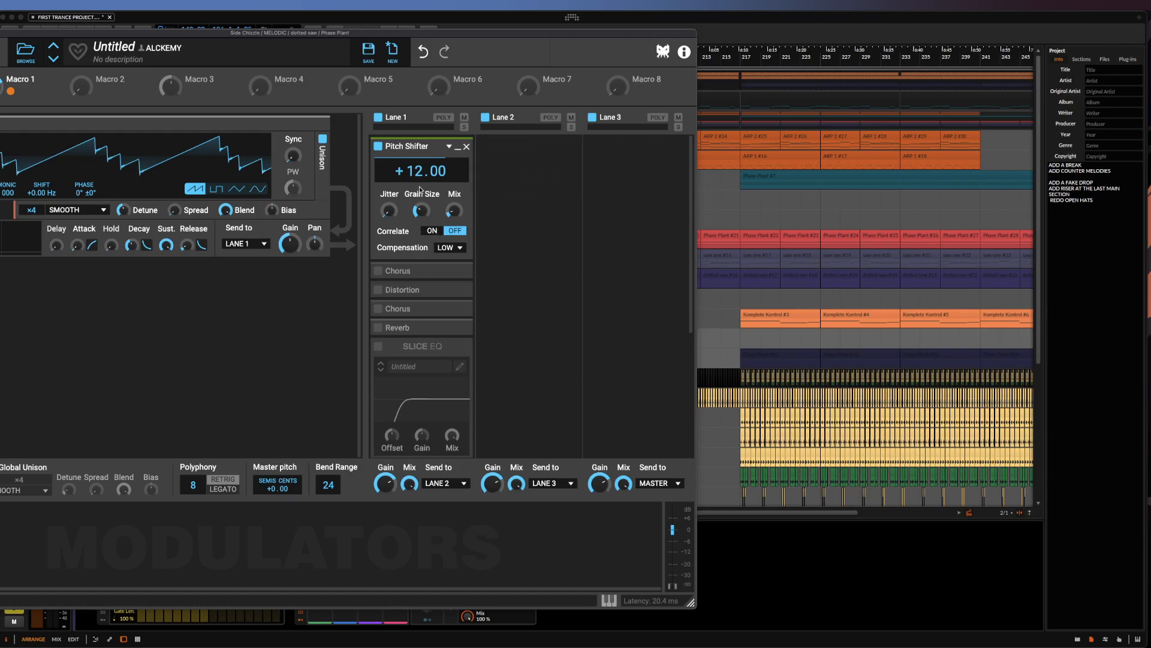
Try the Pitch Shifter with Correlate on, and switch Correlate back off
{"action": "left_click", "coordinate": [433, 232]}
{"action": "left_click", "coordinate": [457, 231]}
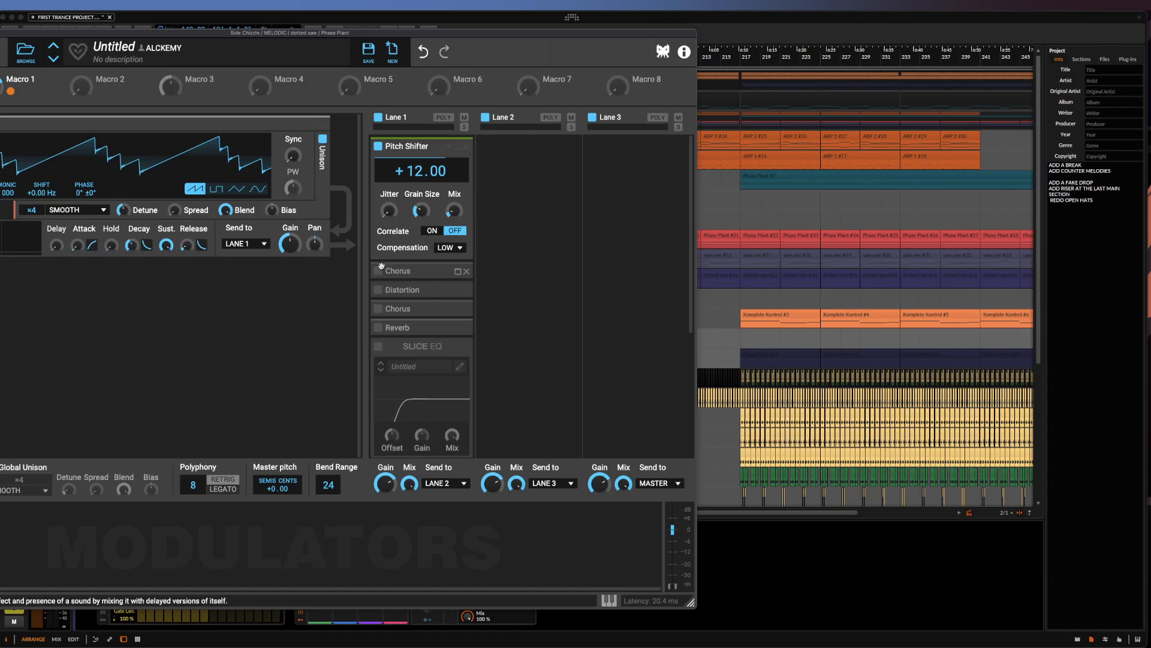
Enable and expand the first Chorus in Lane 1, switching it off and back on to compare the sound
{"action": "left_click", "coordinate": [459, 272]}
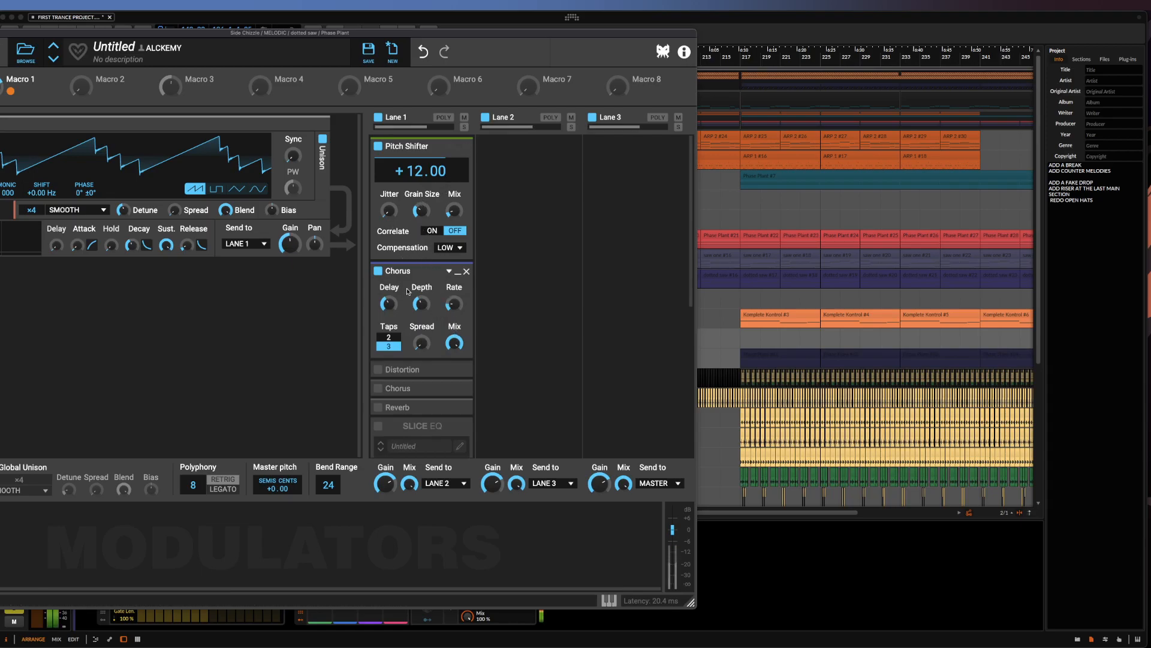
{"action": "left_click", "coordinate": [379, 272]}
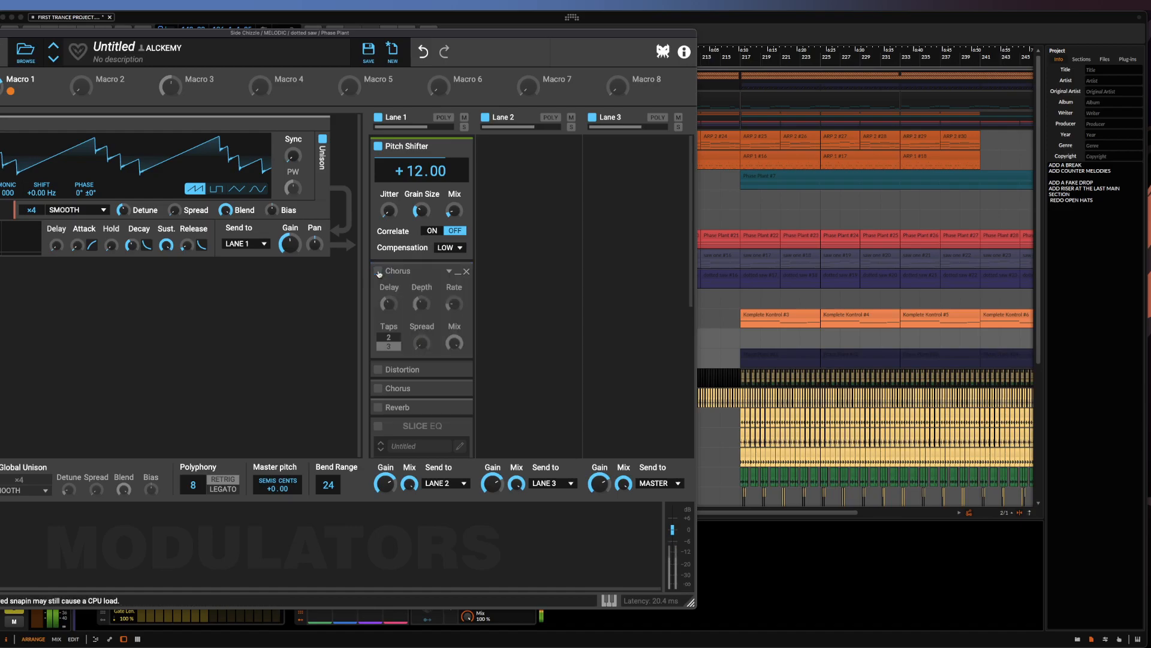
{"action": "left_click", "coordinate": [379, 271]}
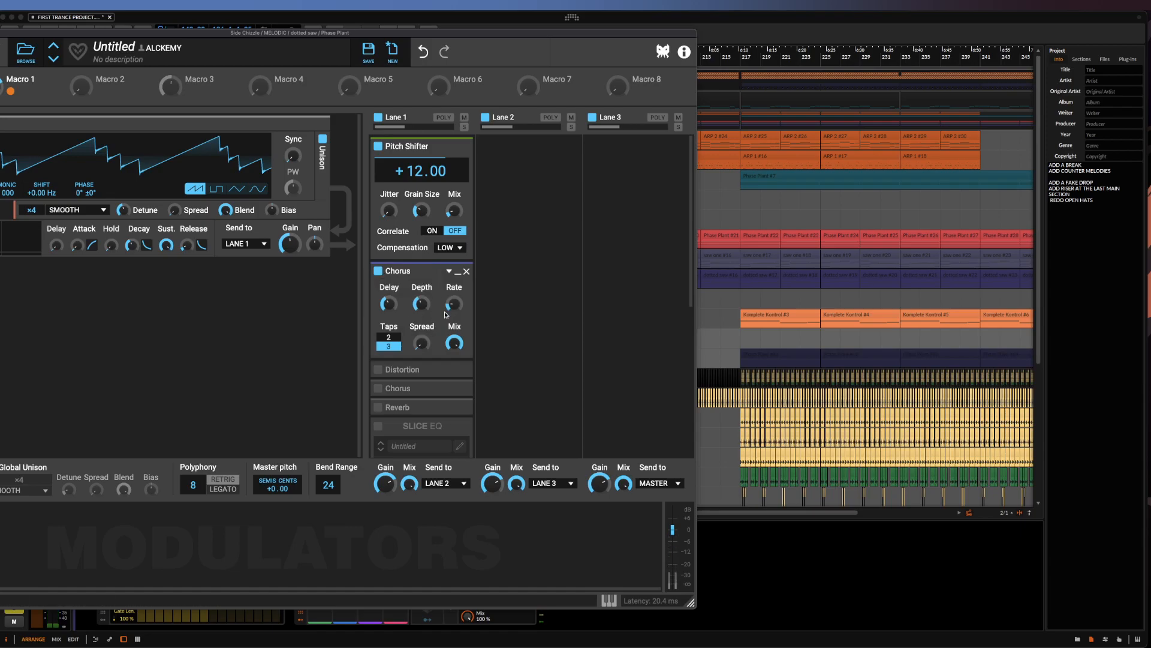
Enable the Distortion in Lane 1 and expand it to show its controls
{"action": "scroll", "coordinate": [440, 315], "scroll_direction": "down", "scroll_amount": 2}
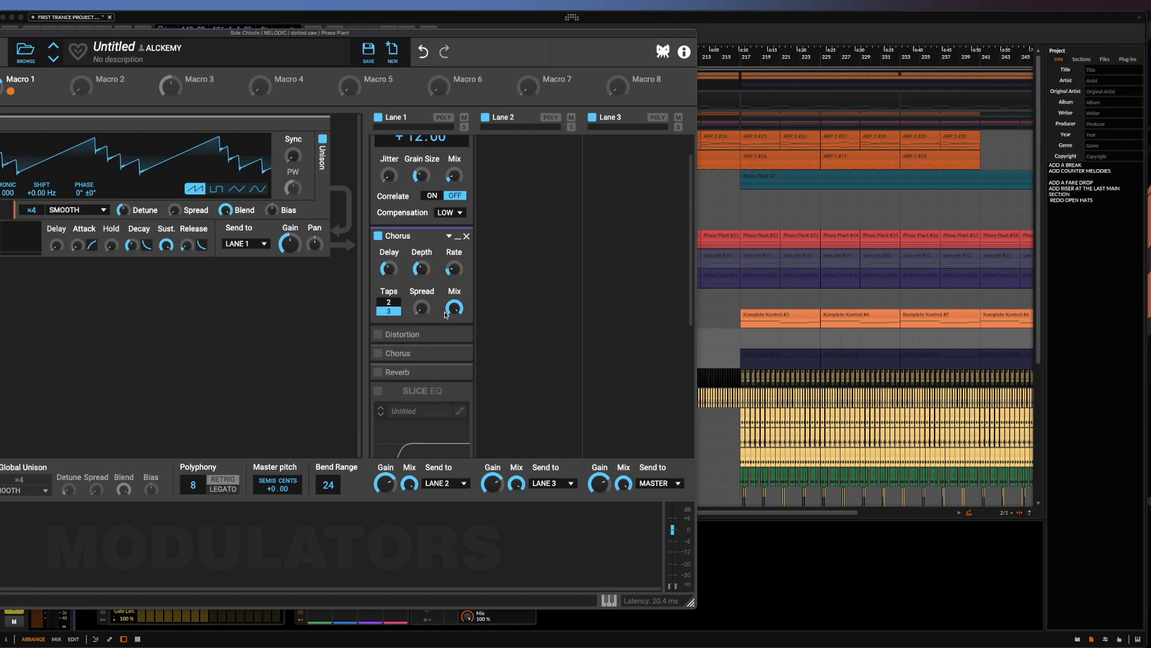
{"action": "scroll", "coordinate": [444, 312], "scroll_direction": "down", "scroll_amount": 2}
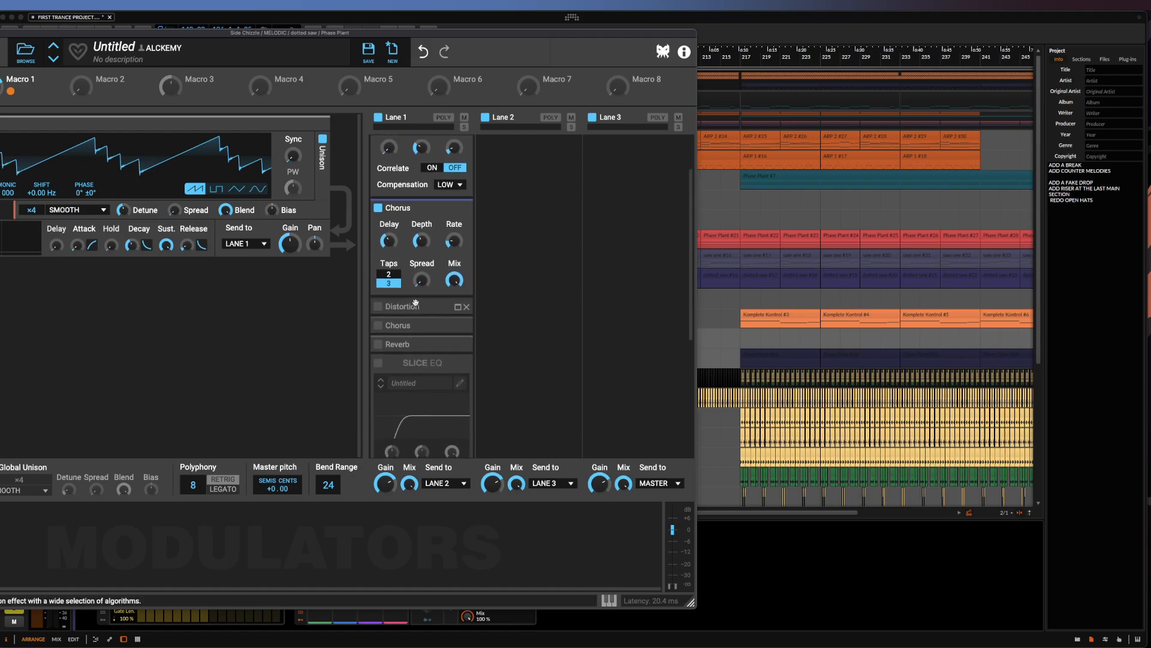
{"action": "left_click", "coordinate": [378, 310]}
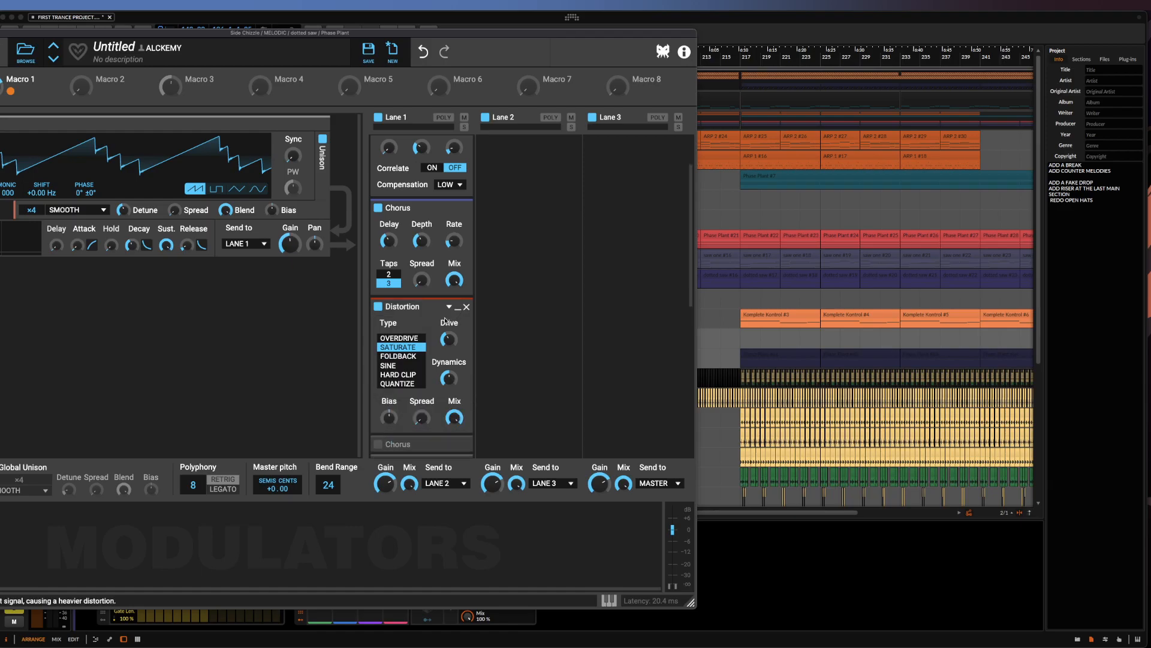
Enable the second Chorus in Lane 1, below the Distortion, and expand it to show its controls
{"action": "scroll", "coordinate": [447, 327], "scroll_direction": "down", "scroll_amount": 1}
{"action": "scroll", "coordinate": [437, 332], "scroll_direction": "down", "scroll_amount": 4}
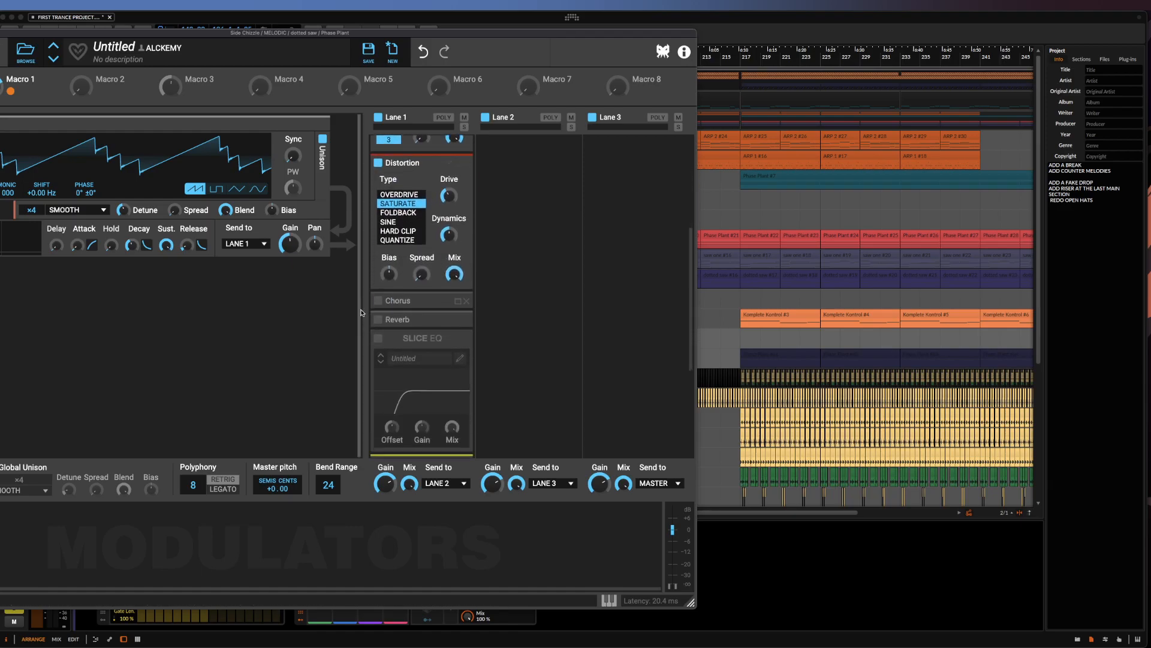
{"action": "left_click", "coordinate": [378, 301]}
{"action": "left_click", "coordinate": [458, 302]}
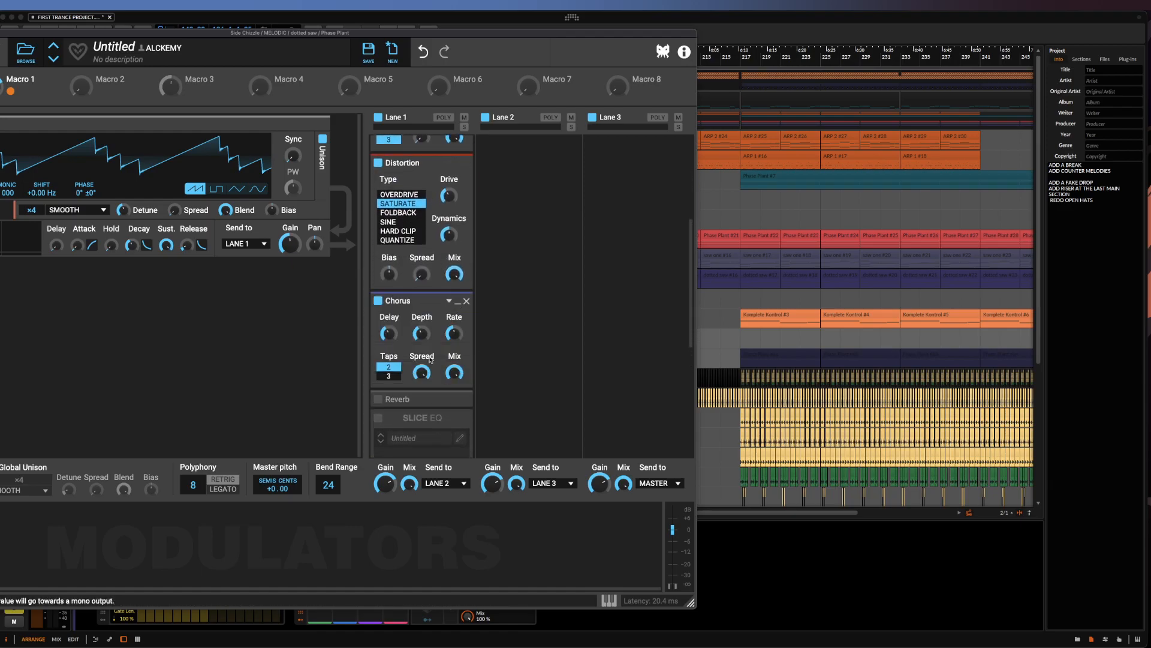
{"action": "scroll", "coordinate": [444, 337], "scroll_direction": "up", "scroll_amount": 1}
{"action": "scroll", "coordinate": [443, 337], "scroll_direction": "up", "scroll_amount": 7}
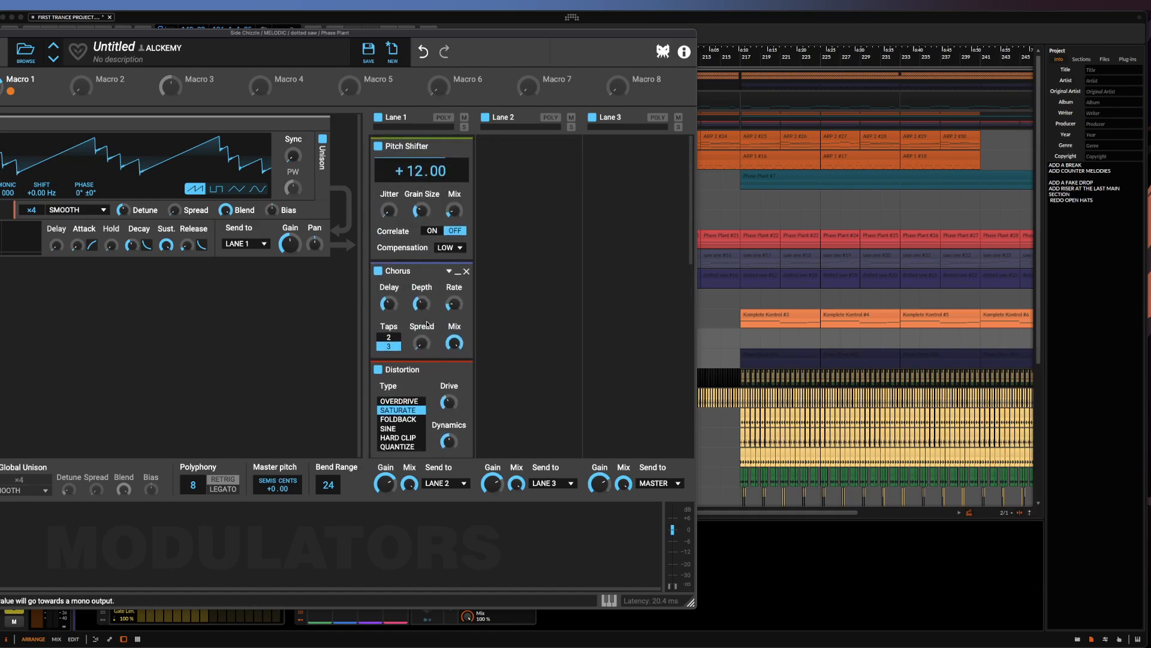
Enable the Reverb in Lane 1, below the second Chorus, and expand it to show its controls
{"action": "scroll", "coordinate": [427, 325], "scroll_direction": "down", "scroll_amount": 2}
{"action": "scroll", "coordinate": [427, 325], "scroll_direction": "down", "scroll_amount": 8}
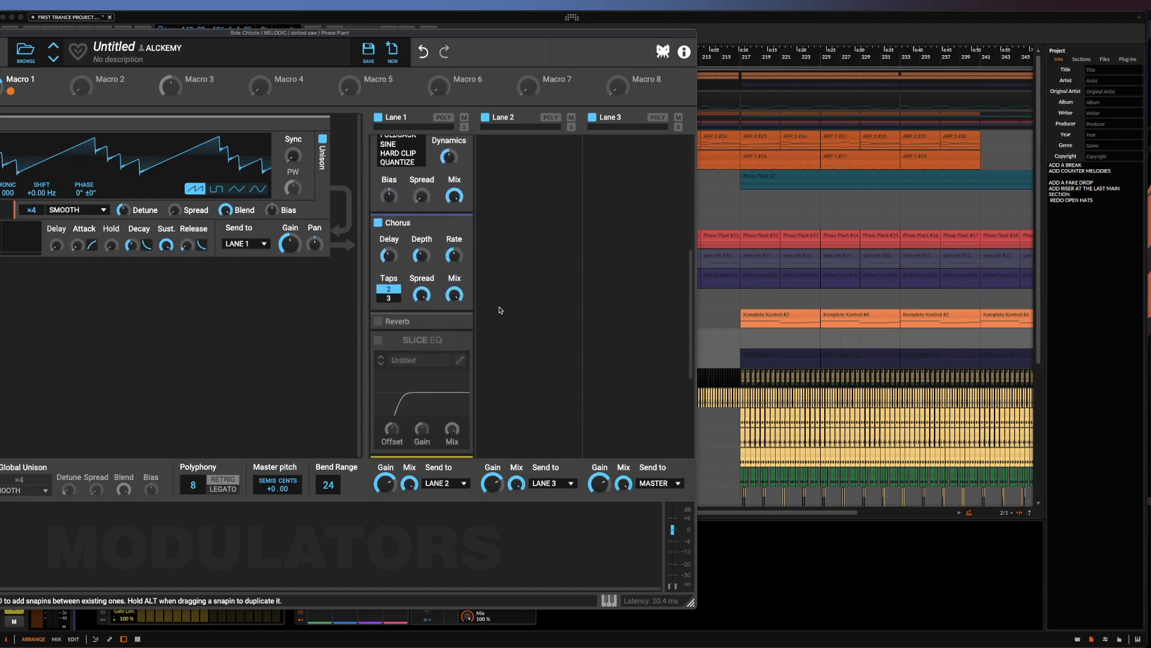
{"action": "left_click", "coordinate": [378, 323]}
{"action": "left_click", "coordinate": [458, 322]}
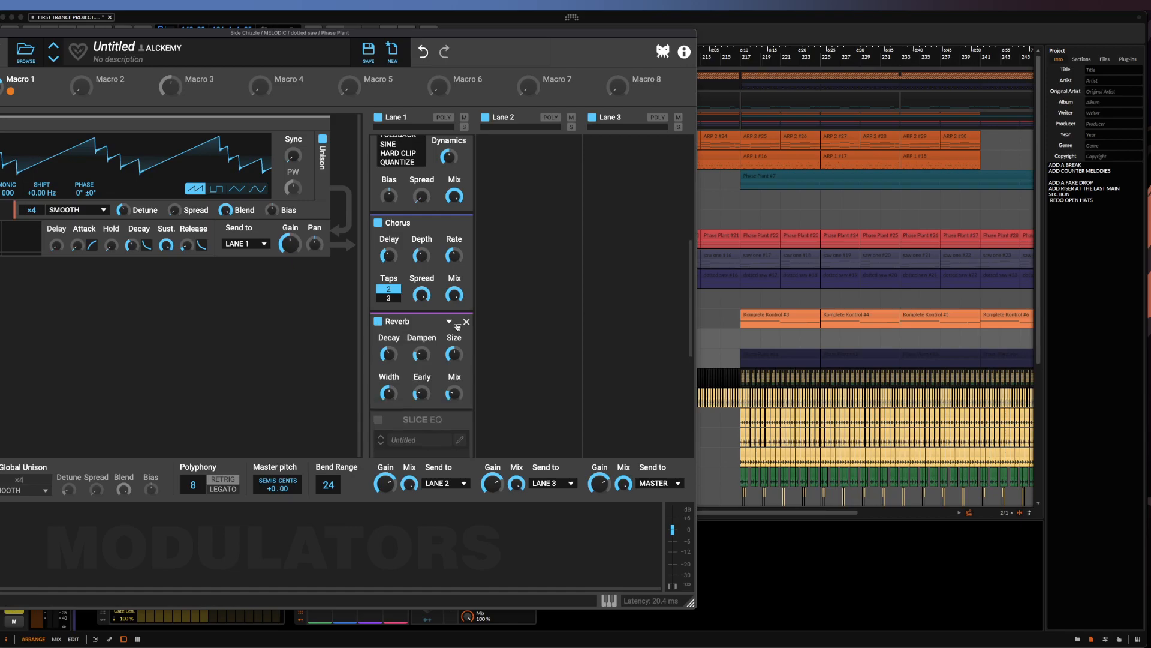
Enable the Slice EQ below the Reverb in Lane 1 and play the dotted saw through the full effects chain
{"action": "scroll", "coordinate": [414, 349], "scroll_direction": "down", "scroll_amount": 3}
{"action": "left_click", "coordinate": [378, 340]}
{"action": "scroll", "coordinate": [410, 247], "scroll_direction": "down", "scroll_amount": 5}
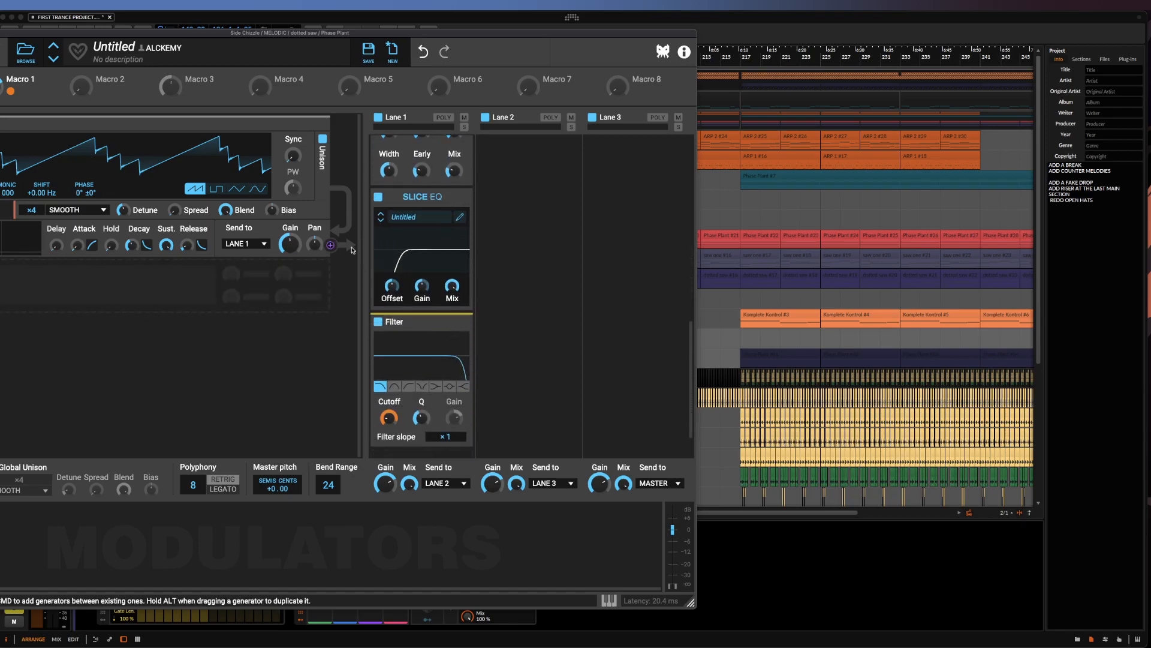
{"action": "key", "text": "space"}
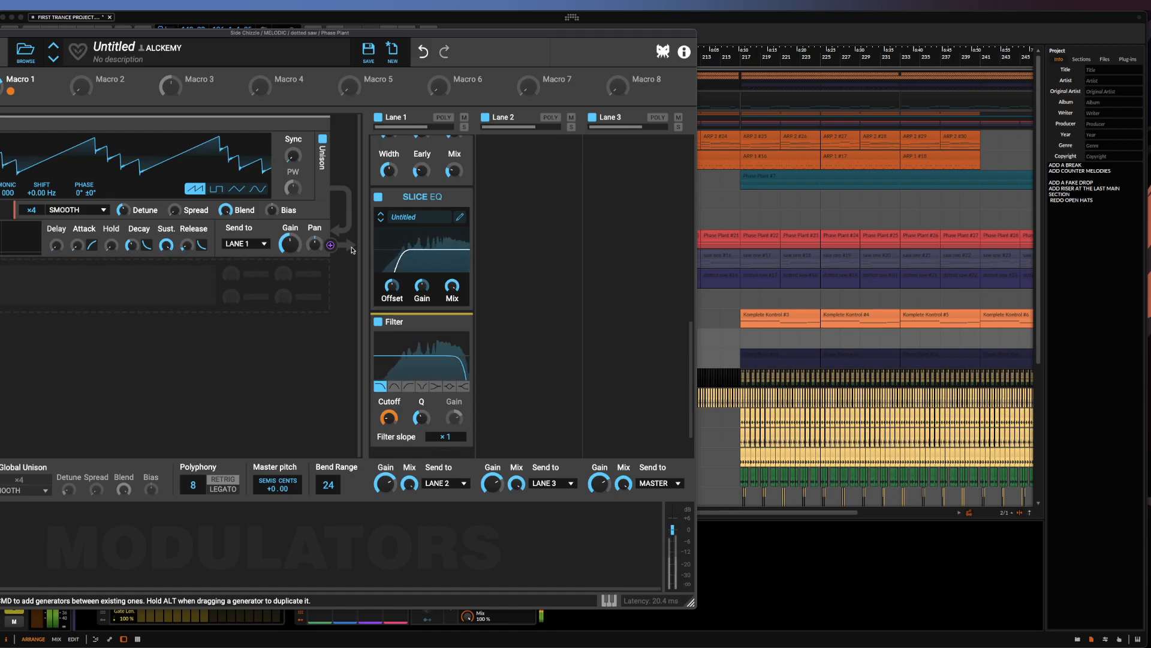
{"action": "key", "text": "space"}
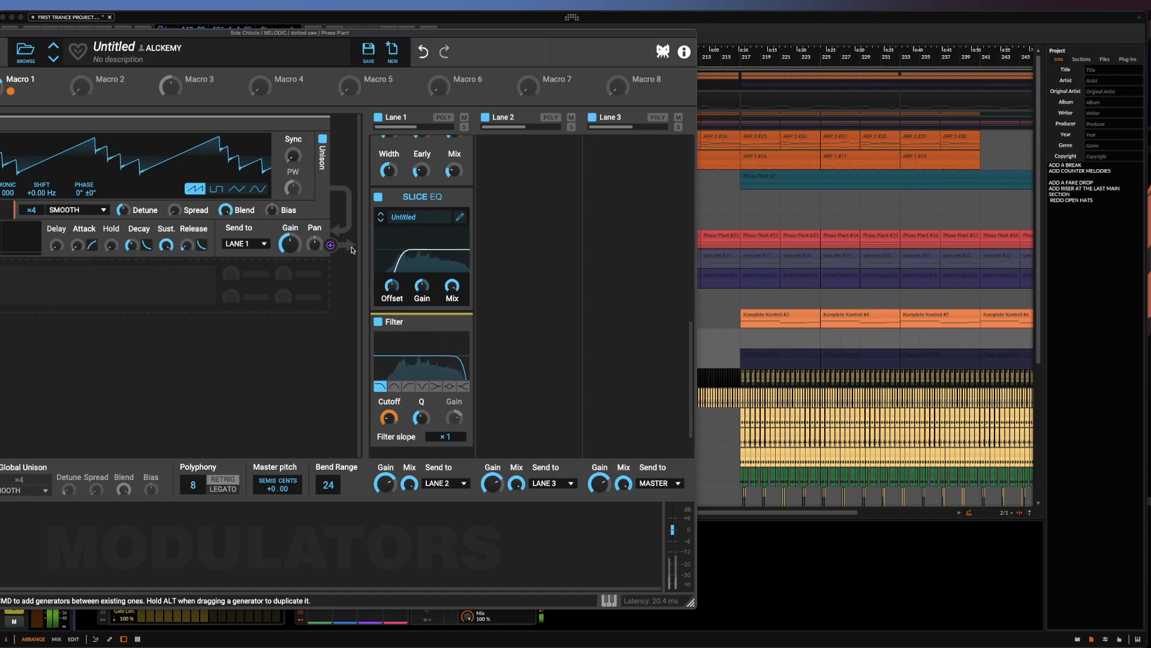
Close the Phase Plant window and view the pattern modes of the dotted saw's Arpeggiator, keeping Up/Down
{"action": "key", "text": "super+w"}
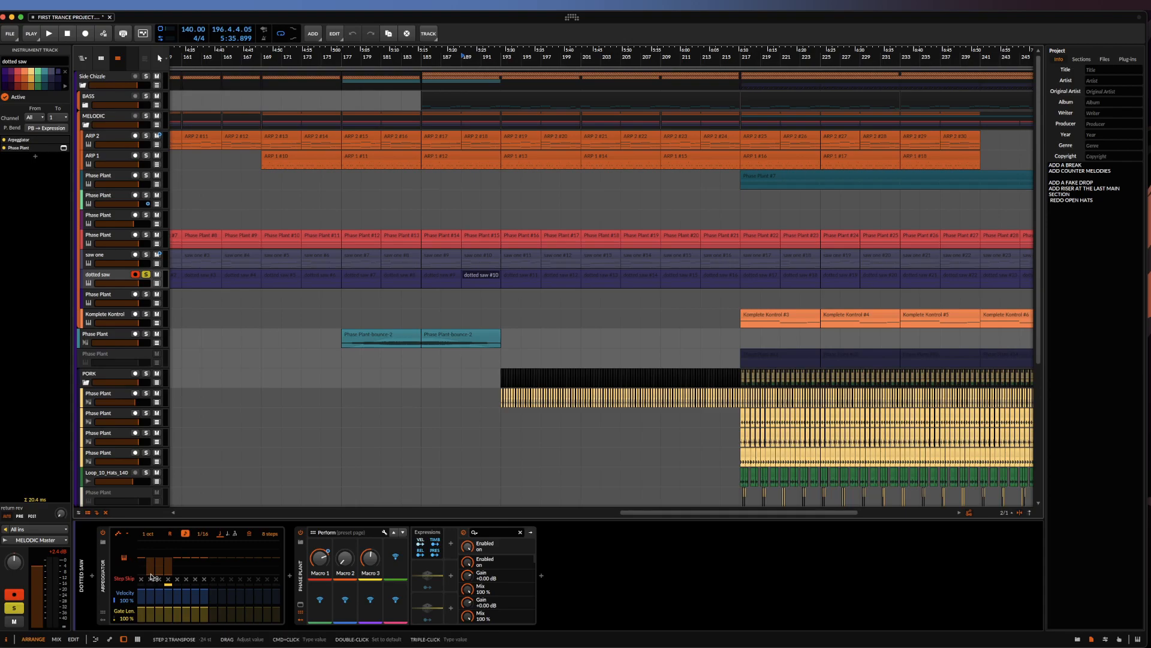
{"action": "left_click", "coordinate": [177, 578]}
{"action": "double_click", "coordinate": [178, 560]}
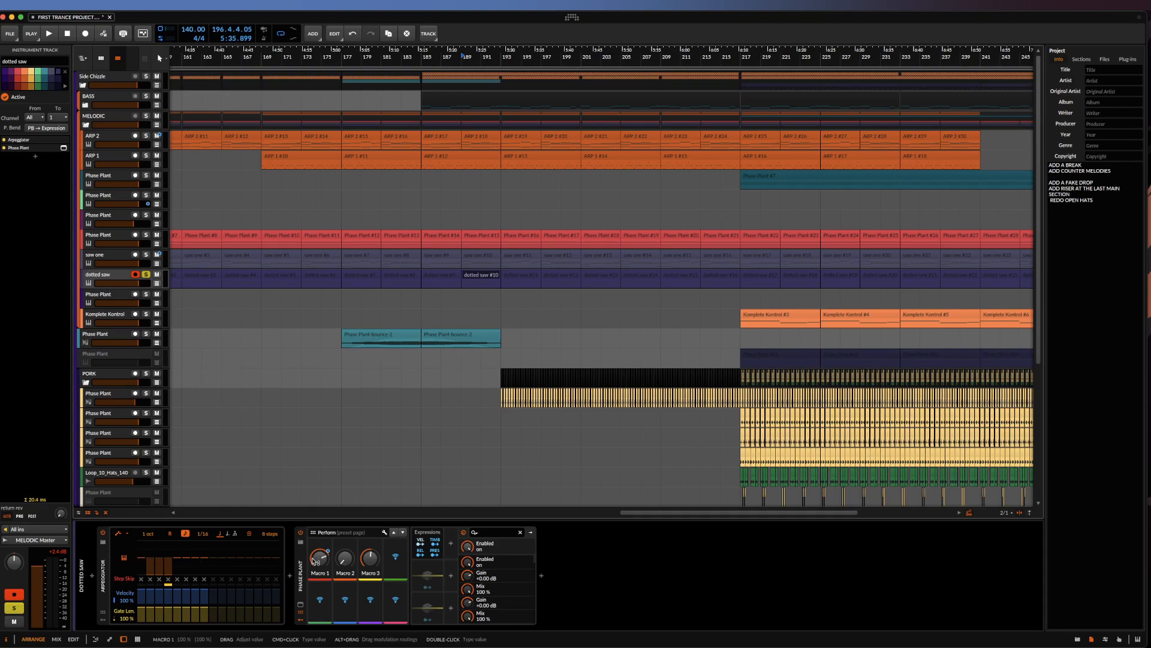
{"action": "left_click", "coordinate": [121, 533]}
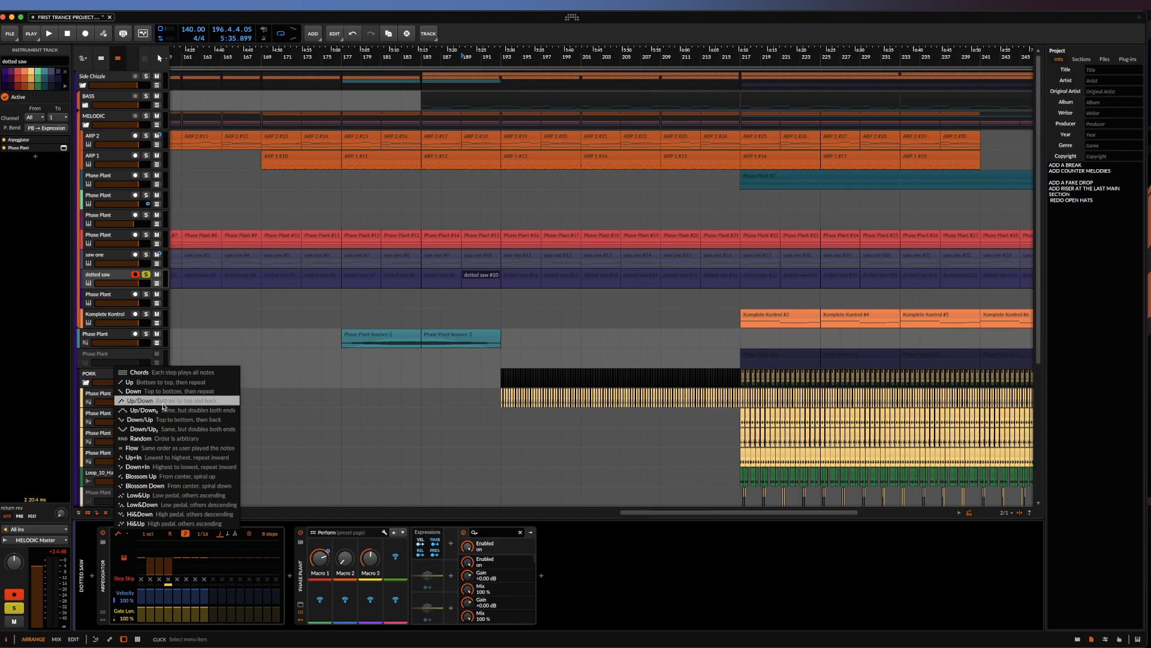
{"action": "left_click", "coordinate": [441, 258]}
Play the soloed dotted saw from bar 185 and from bar 193, and view the Arpeggiator's pattern modes again
{"action": "left_click", "coordinate": [438, 277]}
{"action": "key", "text": "space"}
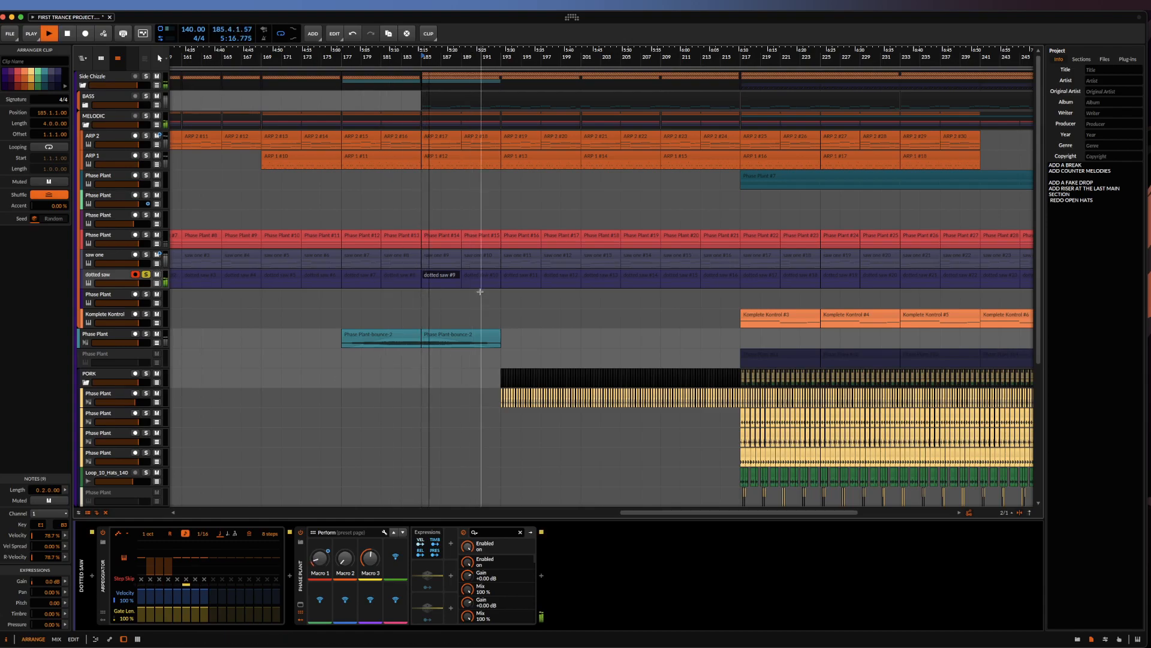
{"action": "left_click", "coordinate": [510, 276]}
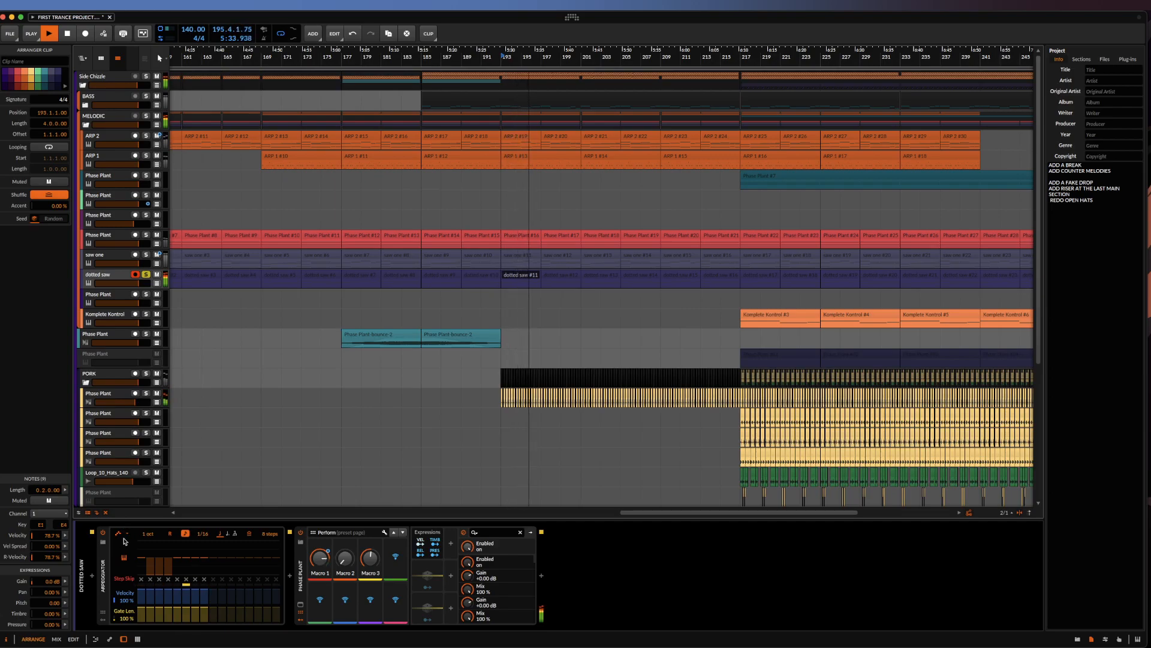
{"action": "key", "text": "space"}
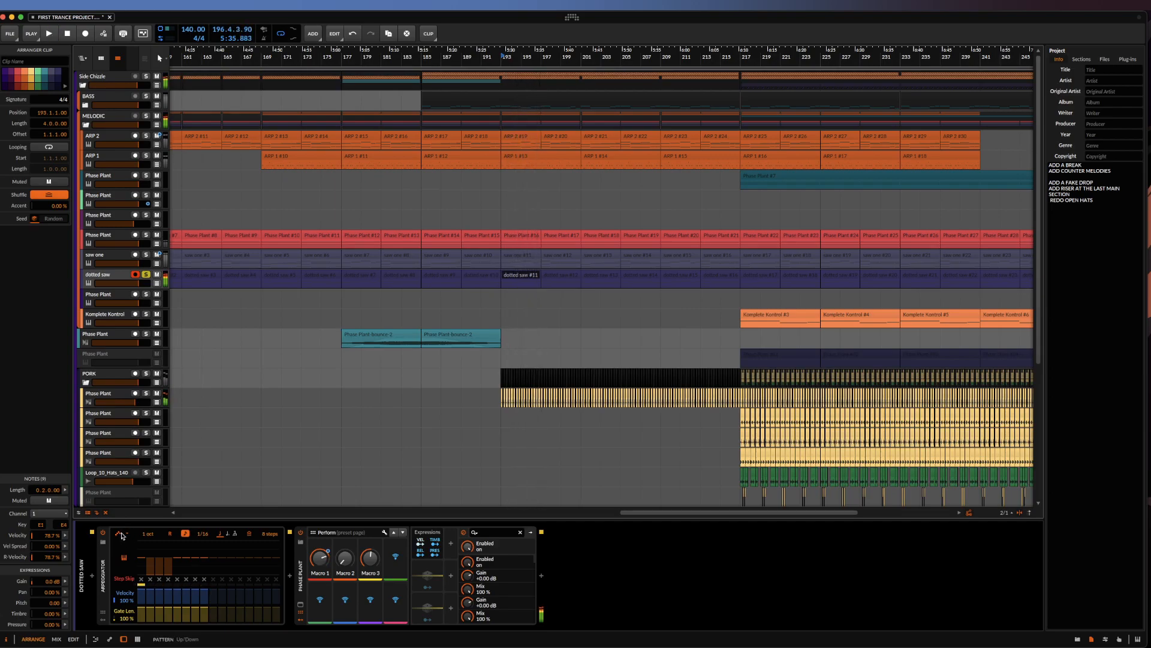
{"action": "left_click", "coordinate": [121, 533]}
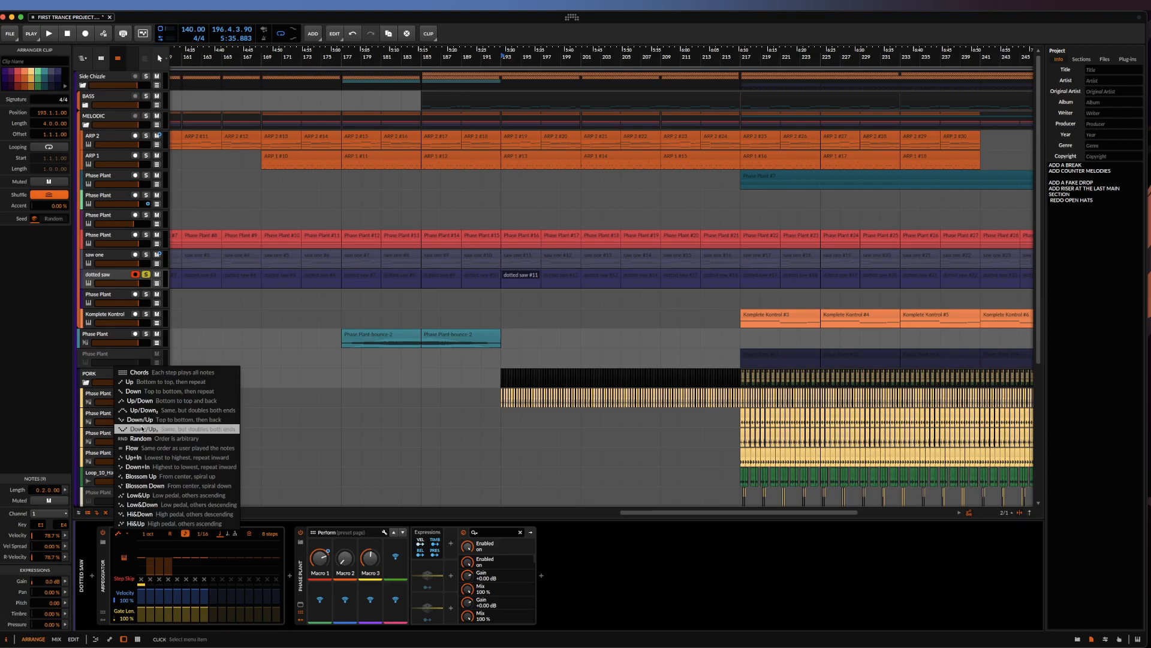
{"action": "left_click", "coordinate": [289, 424]}
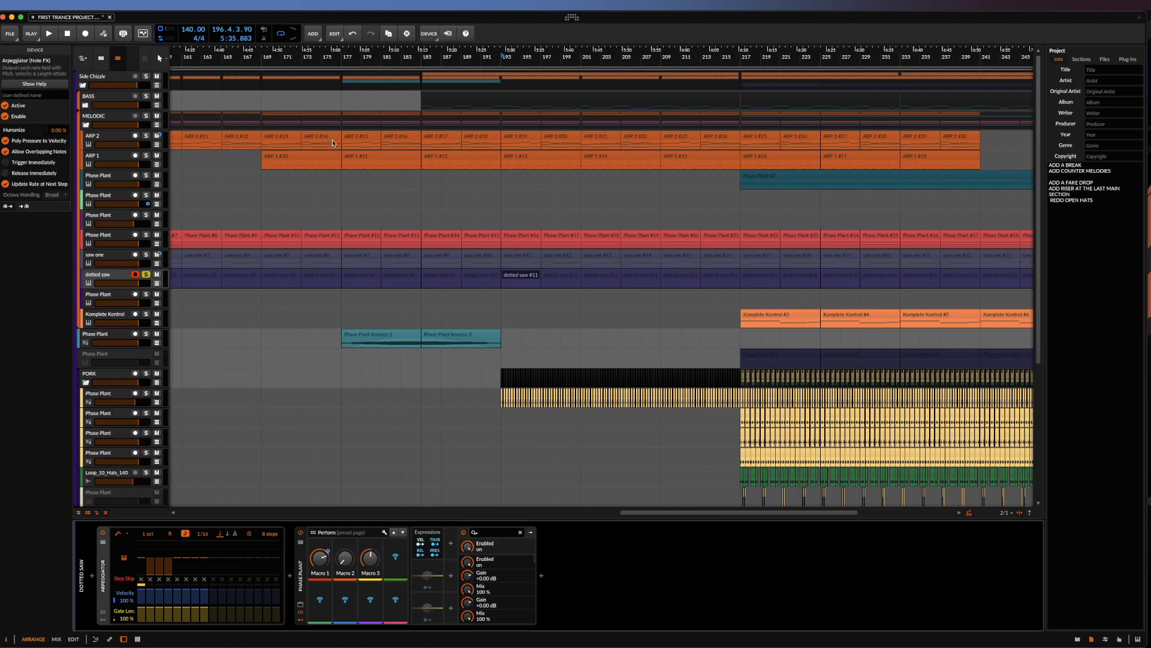
Unsolo the dotted saw track and play the full arrangement from its clip at bar 193
{"action": "scroll", "coordinate": [285, 277], "scroll_direction": "down", "scroll_amount": 4}
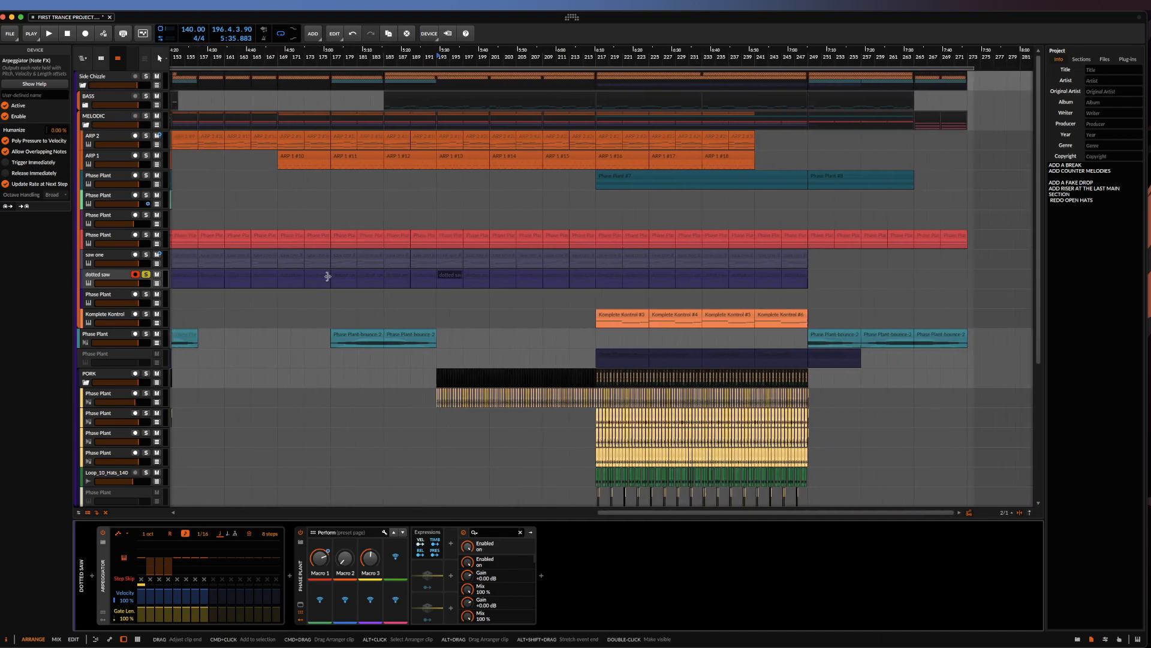
{"action": "left_click", "coordinate": [346, 275]}
{"action": "scroll", "coordinate": [346, 276], "scroll_direction": "up", "scroll_amount": 3}
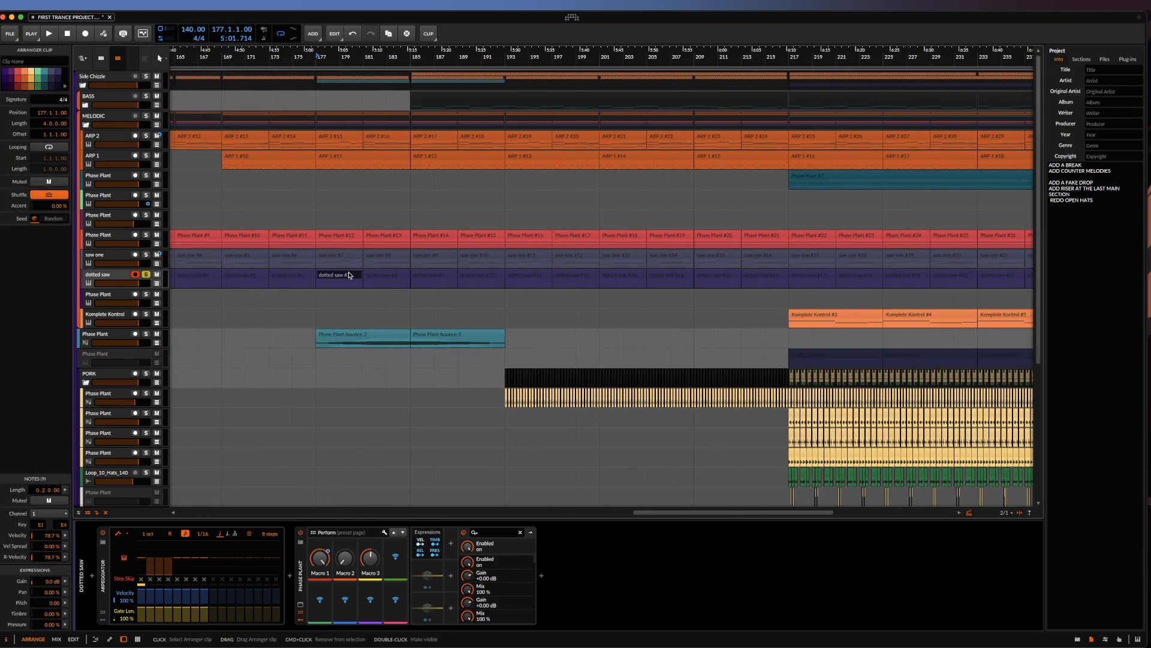
{"action": "scroll", "coordinate": [349, 275], "scroll_direction": "down", "scroll_amount": 2}
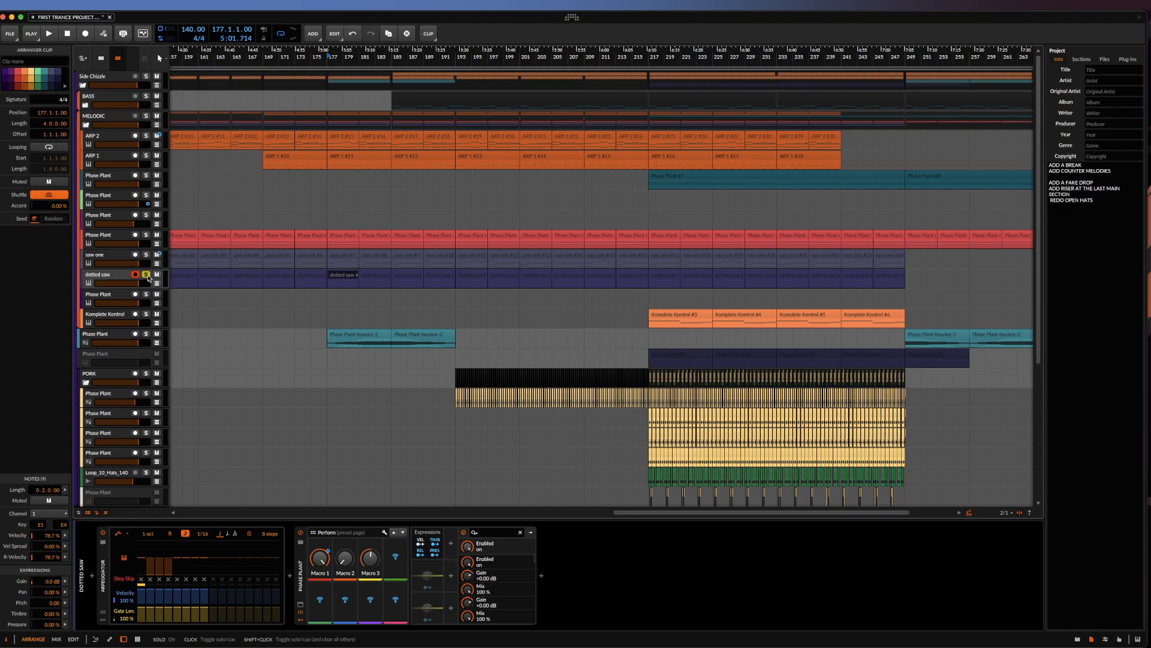
{"action": "left_click", "coordinate": [147, 276]}
{"action": "left_click", "coordinate": [472, 277]}
{"action": "scroll", "coordinate": [471, 278], "scroll_direction": "up", "scroll_amount": 2}
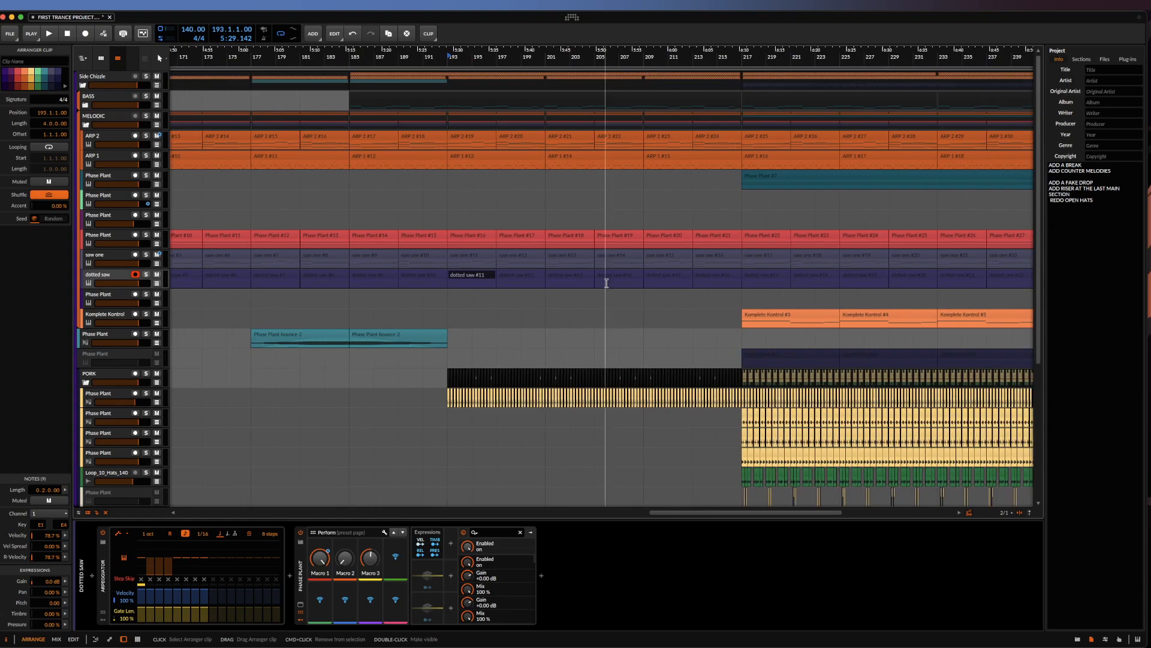
{"action": "key", "text": "space"}
{"action": "scroll", "coordinate": [598, 206], "scroll_direction": "up", "scroll_amount": 3}
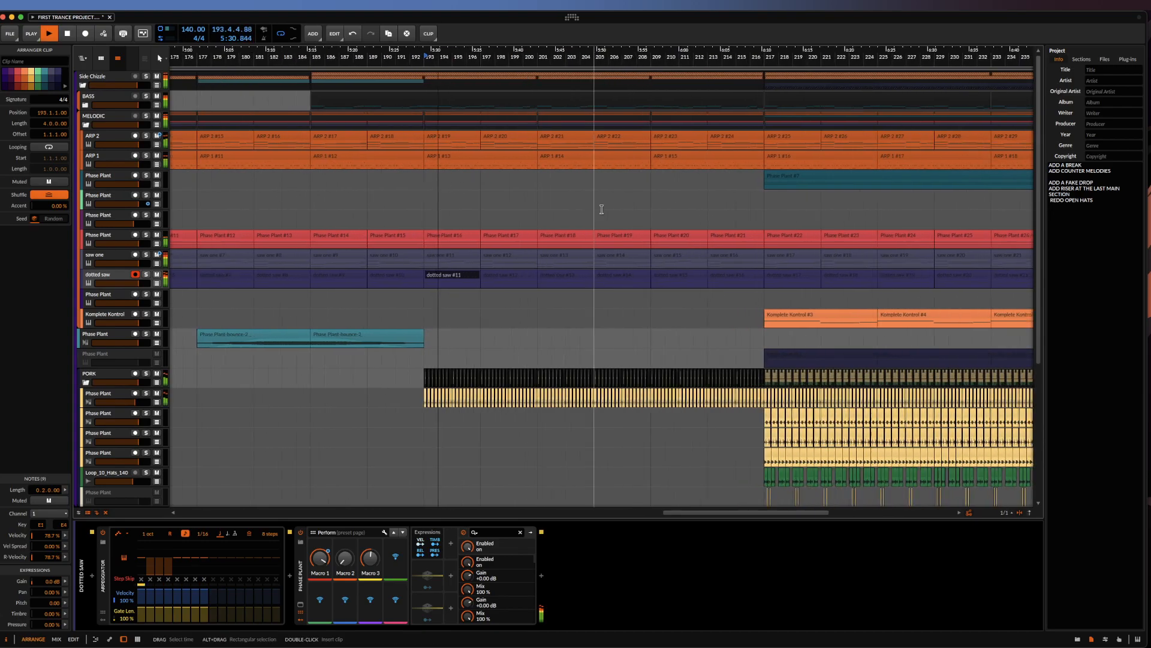
{"action": "scroll", "coordinate": [389, 193], "scroll_direction": "up", "scroll_amount": 2}
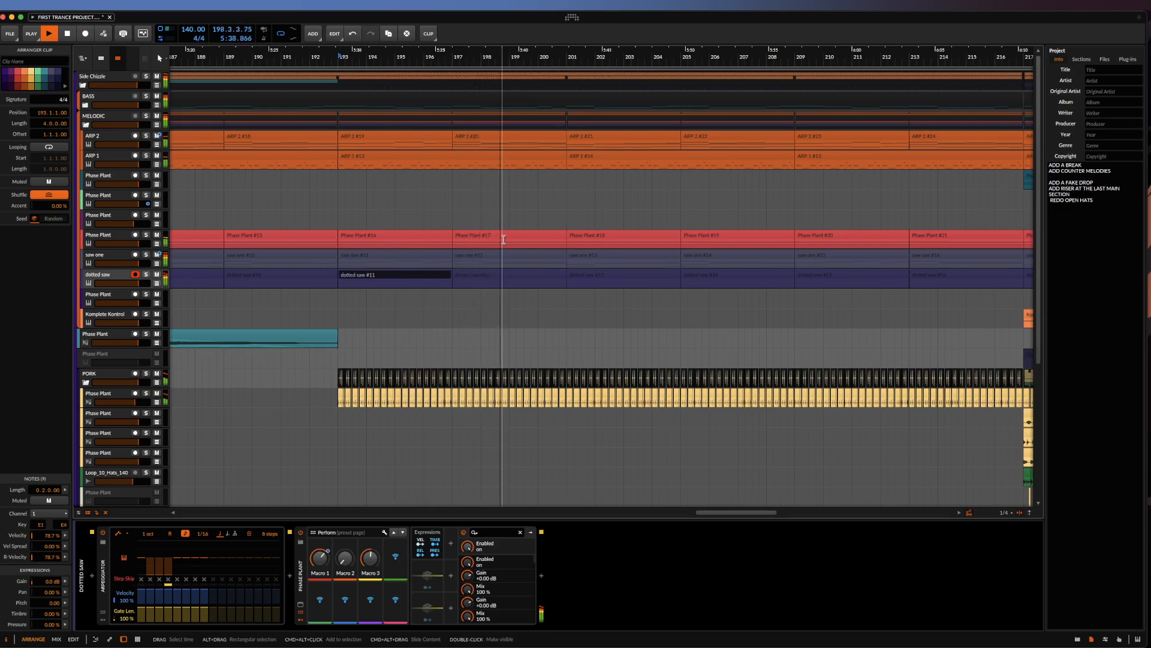
{"action": "key", "text": "space"}
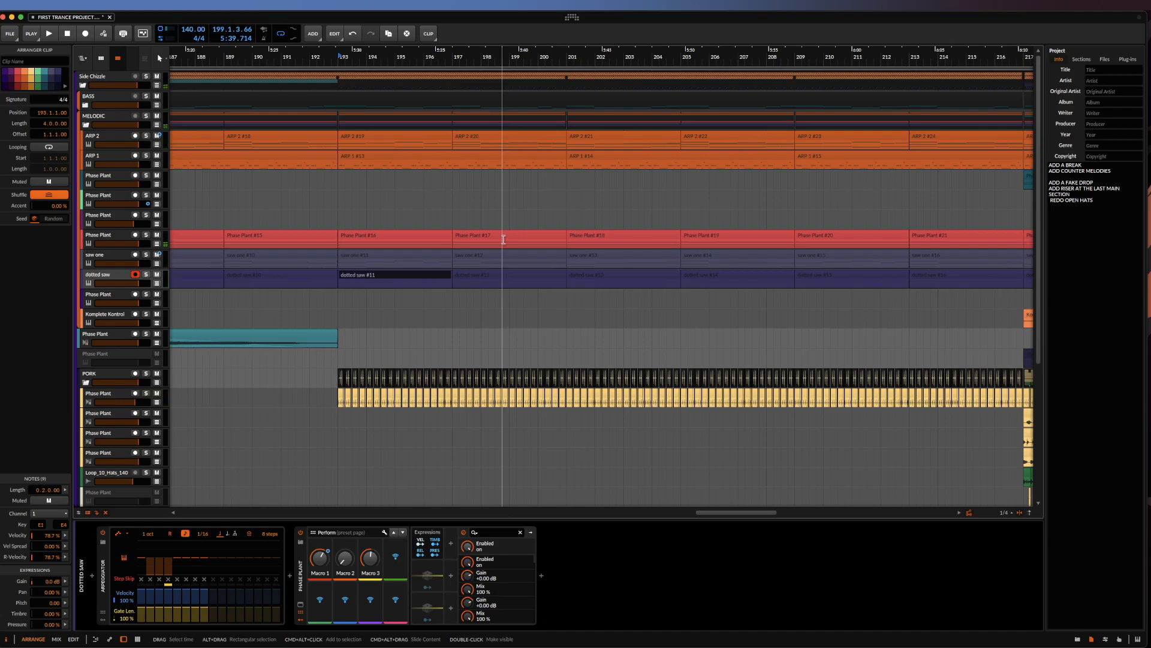
Play from bar 193 while soloing ARP 2, ARP 1, the red Phase Plant, saw one and dotted saw in turn, and clear the last solo
{"action": "left_click", "coordinate": [146, 136]}
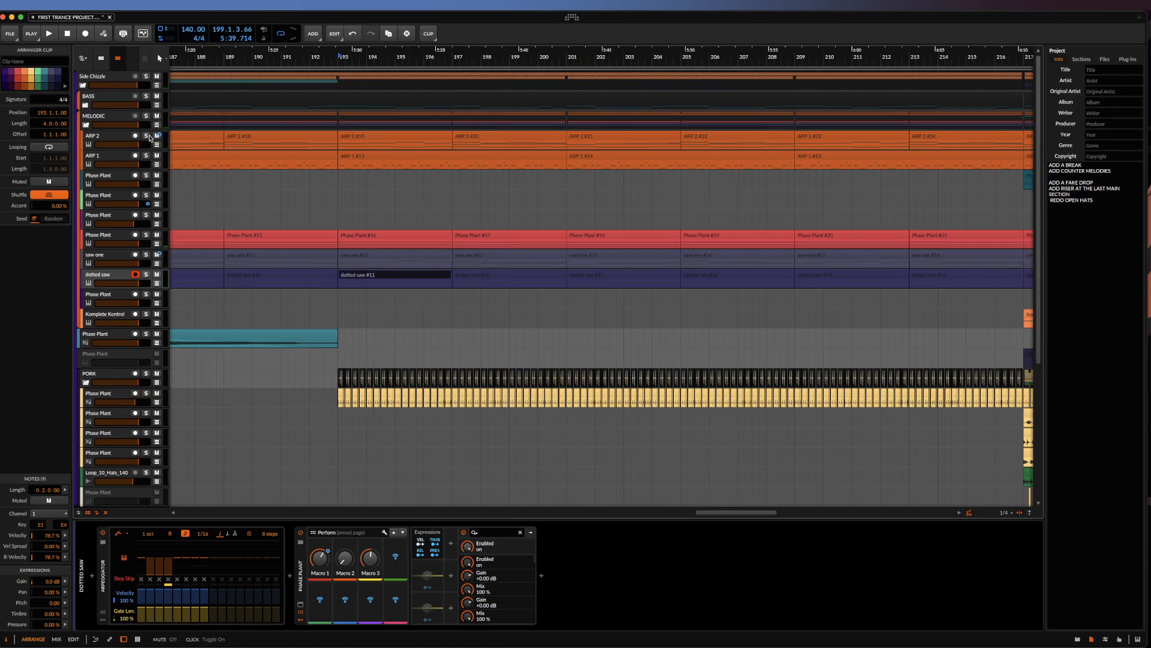
{"action": "key", "text": "space"}
{"action": "left_click", "coordinate": [147, 155]}
{"action": "left_click", "coordinate": [147, 235]}
{"action": "left_click", "coordinate": [146, 255]}
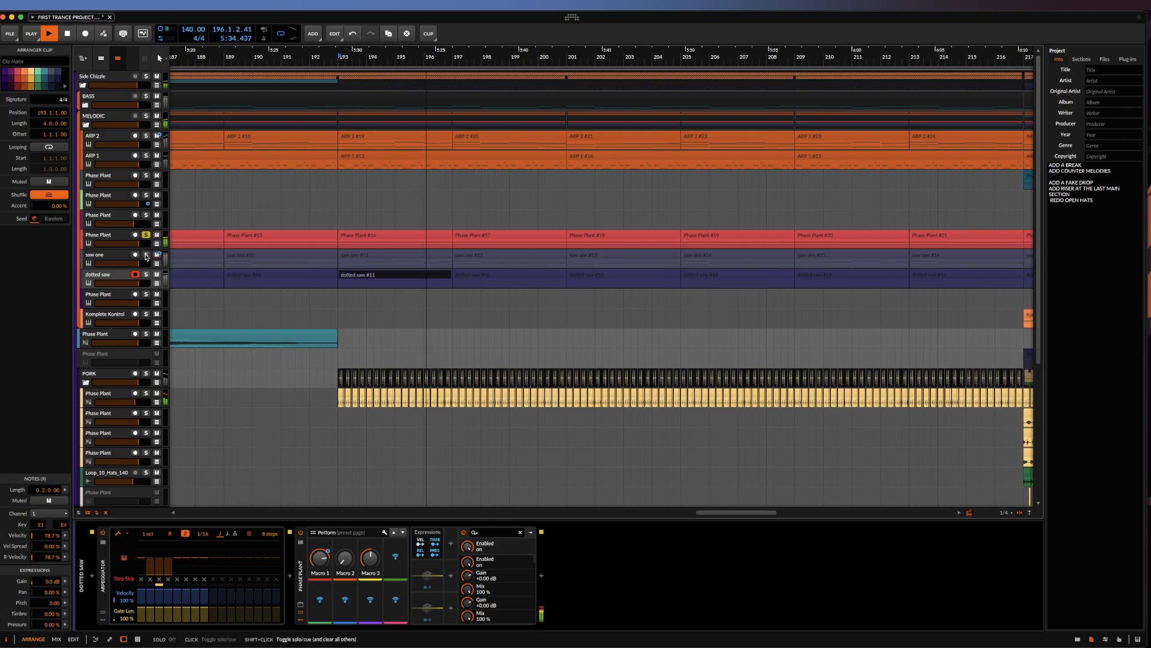
{"action": "left_click", "coordinate": [146, 275]}
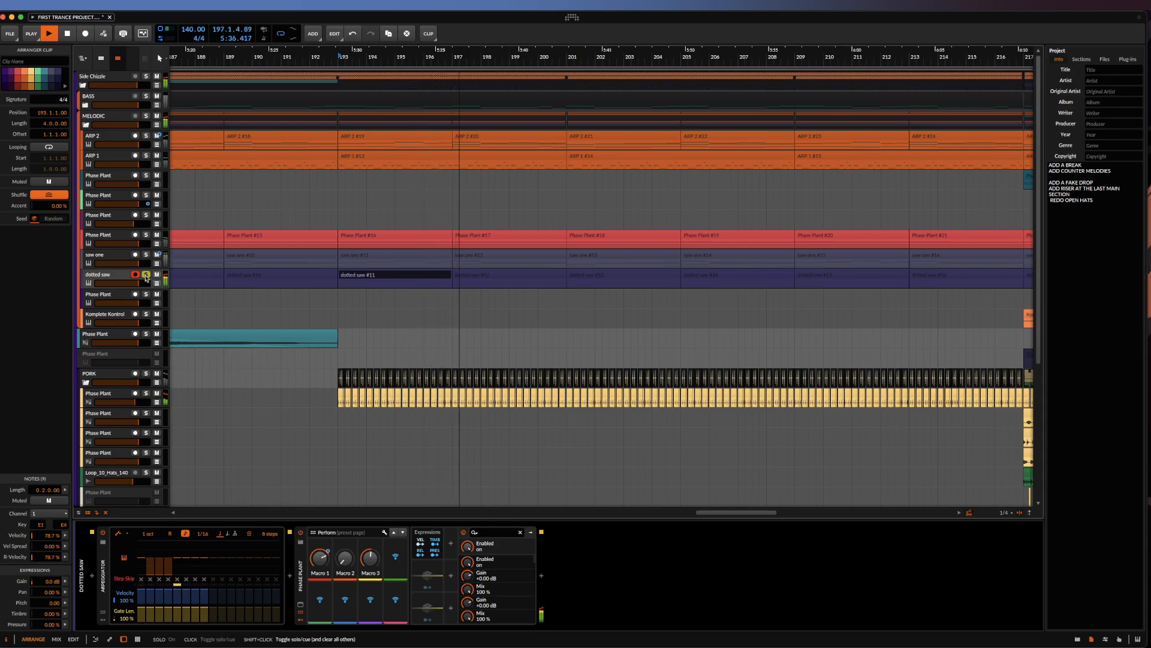
{"action": "left_click", "coordinate": [146, 275]}
{"action": "key", "text": "space"}
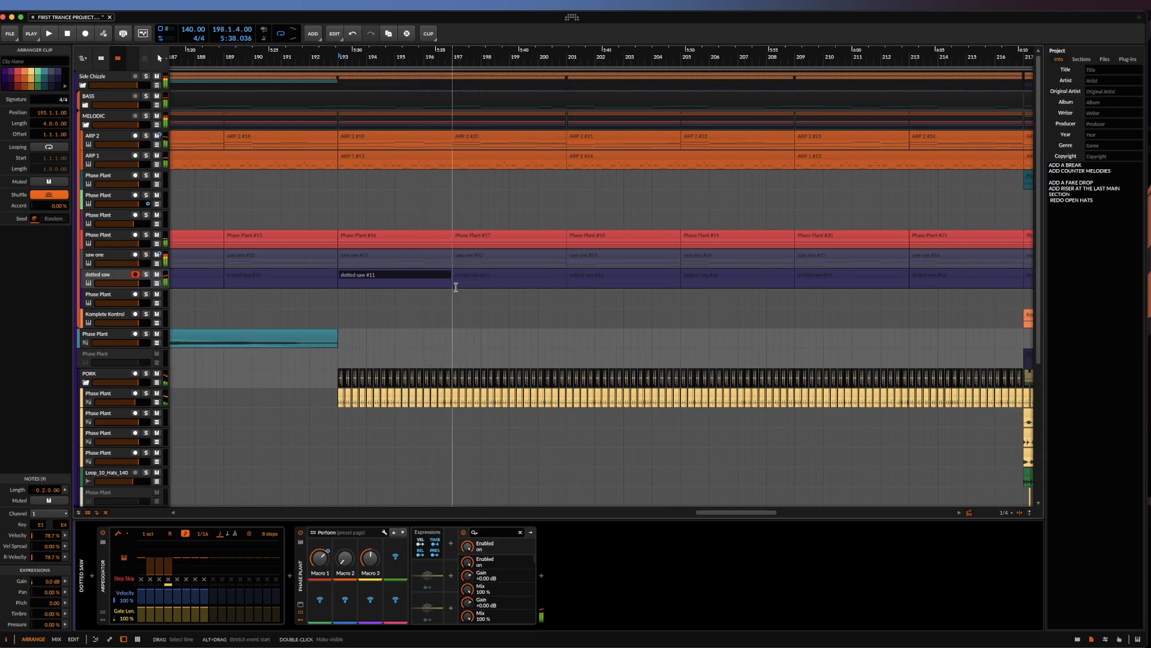